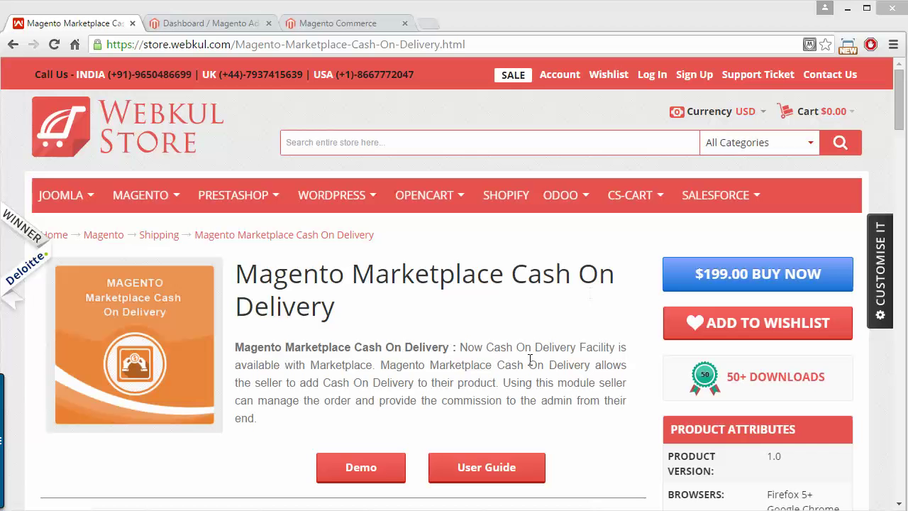
Switch to the Magento admin panel and open the Payment Methods section of the system configuration.
{"action": "left_click", "coordinate": [204, 29]}
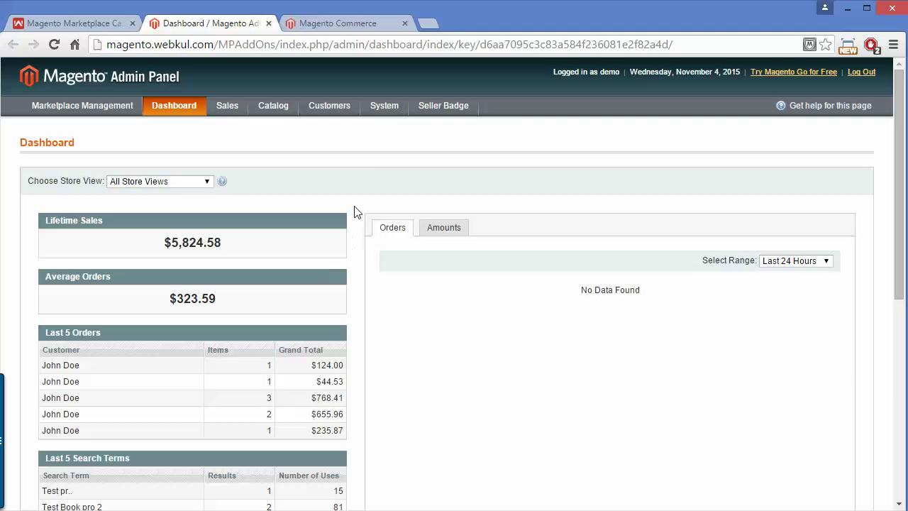
{"action": "mouse_move", "coordinate": [383, 105]}
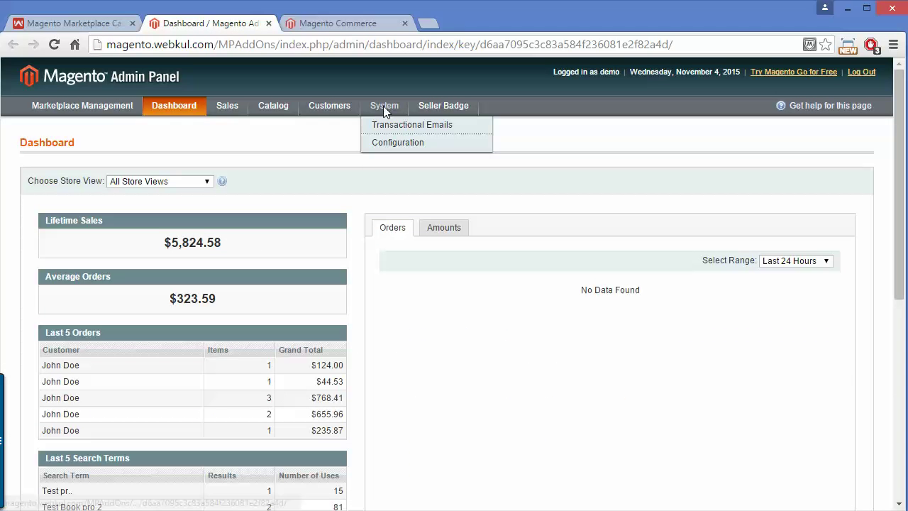
{"action": "left_click", "coordinate": [385, 143]}
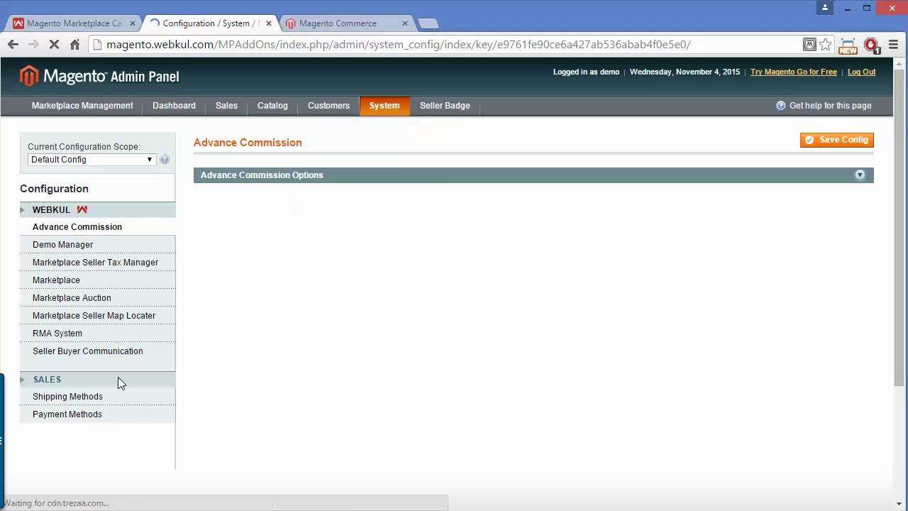
{"action": "left_click", "coordinate": [95, 421]}
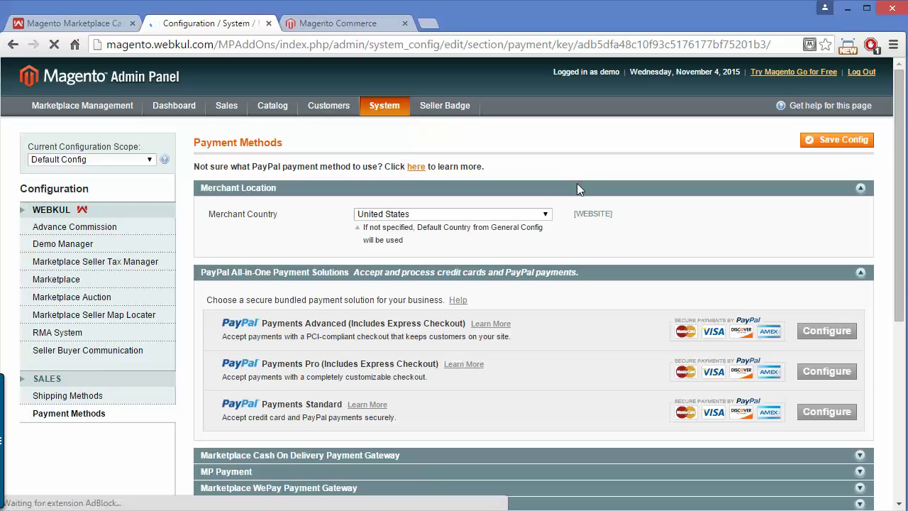
Collapse the Merchant Location, PayPal All-in-One and PayPal Express Checkout sections and expand Marketplace Cash On Delivery Payment Gateway.
{"action": "left_click", "coordinate": [577, 188]}
{"action": "left_click", "coordinate": [569, 205]}
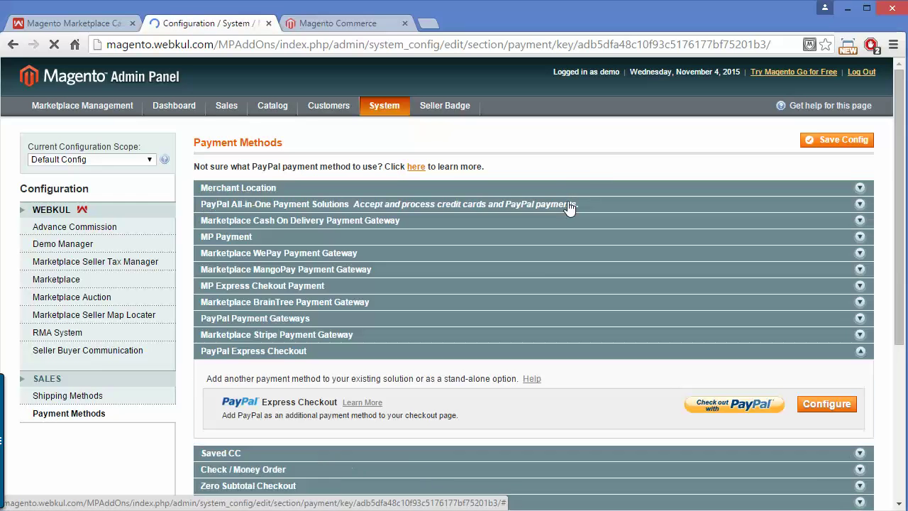
{"action": "left_click", "coordinate": [504, 353]}
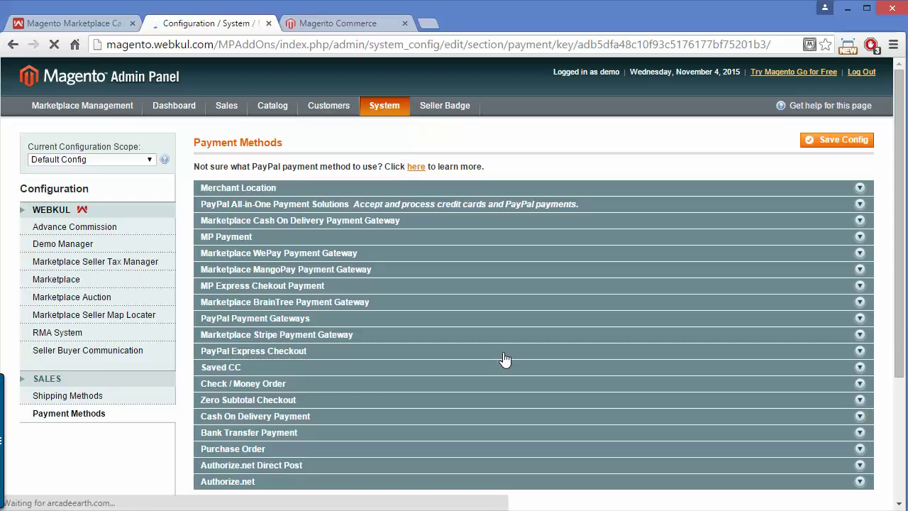
{"action": "left_click", "coordinate": [369, 225]}
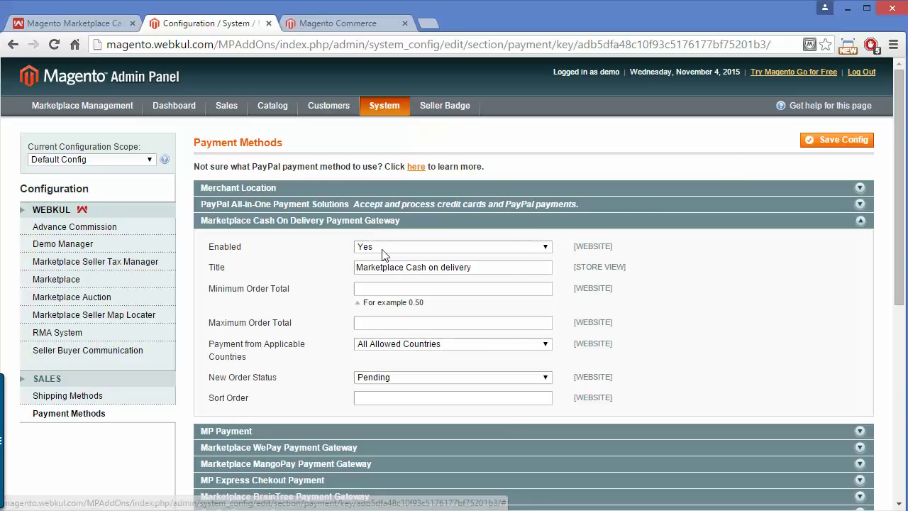
Set the Marketplace Cash On Delivery gateway's Enabled option to Yes, leaving the minimum and maximum order totals blank.
{"action": "left_click", "coordinate": [382, 250]}
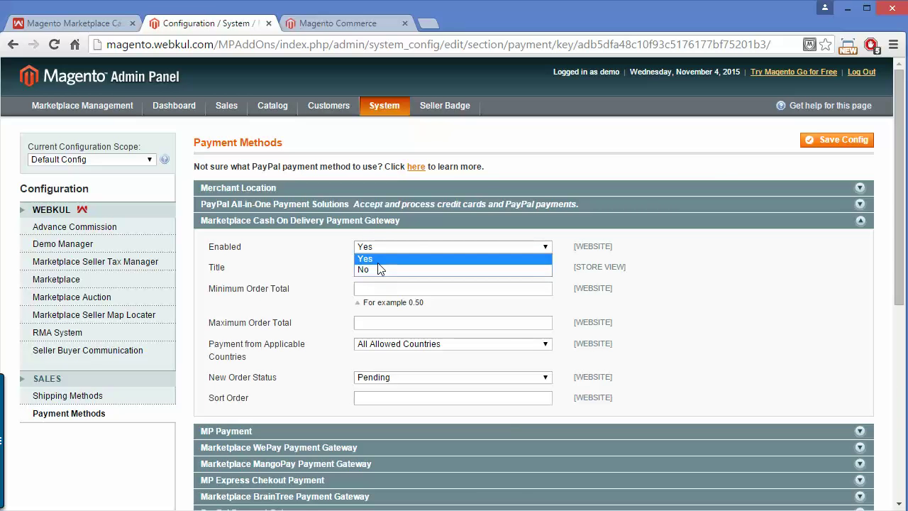
{"action": "left_click", "coordinate": [377, 261]}
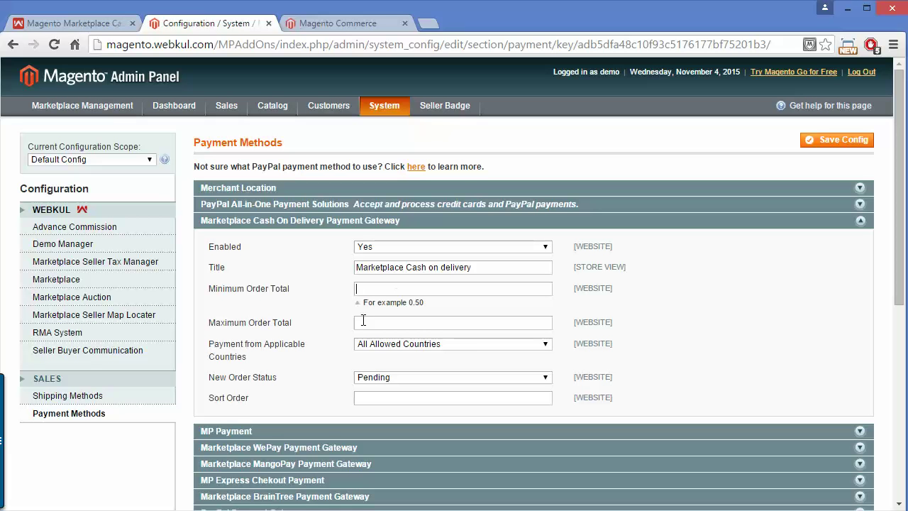
{"action": "left_click", "coordinate": [363, 291]}
{"action": "left_click", "coordinate": [384, 319]}
Switch the gateway's applicable countries to Specific Countries, browse the country list, and return the setting to All Allowed Countries.
{"action": "left_click", "coordinate": [410, 345]}
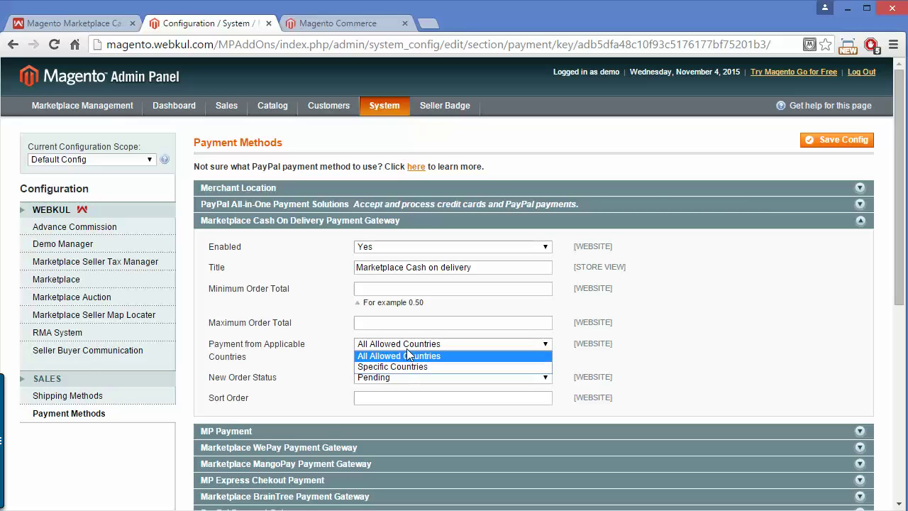
{"action": "left_click", "coordinate": [407, 366]}
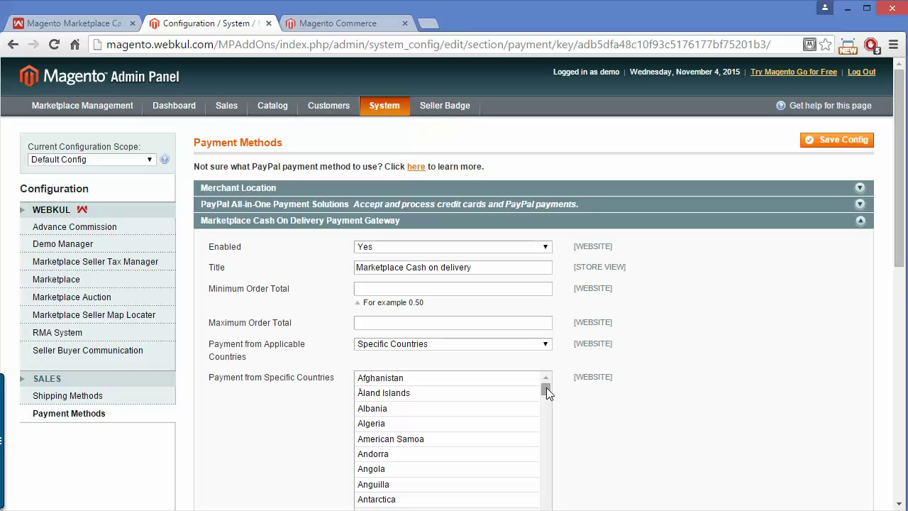
{"action": "left_click_drag", "start_coordinate": [546, 387], "coordinate": [547, 410]}
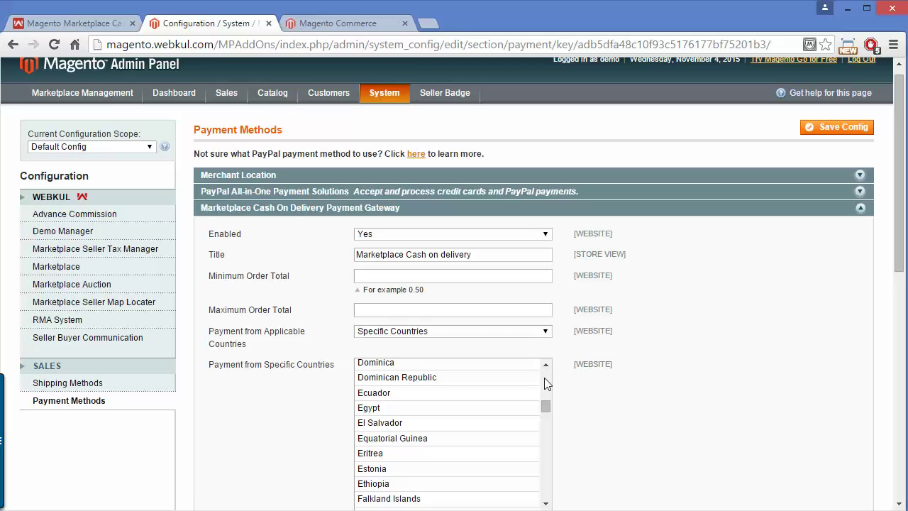
{"action": "left_click", "coordinate": [528, 336]}
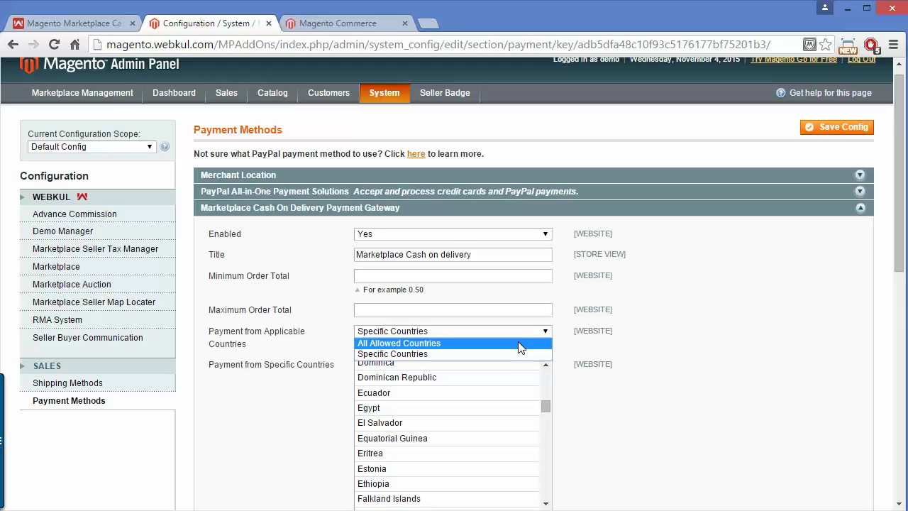
{"action": "left_click", "coordinate": [520, 343]}
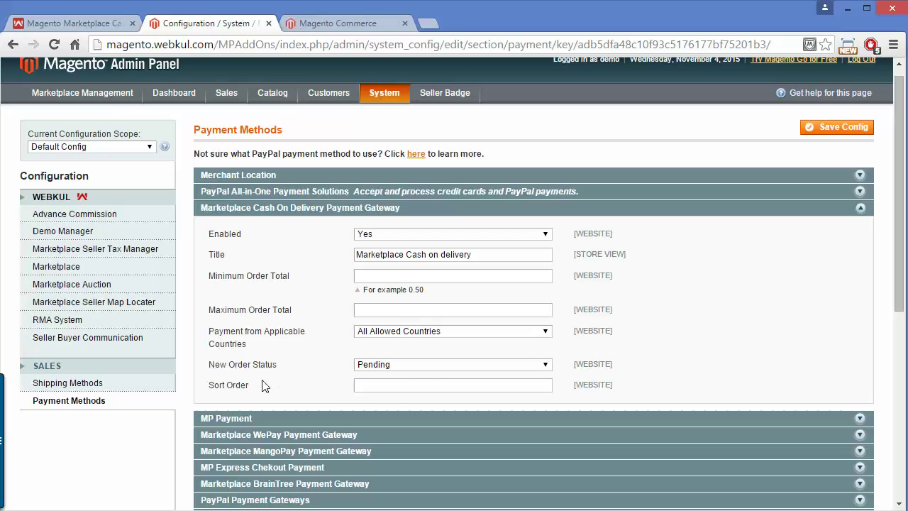
Set the Marketplace Cash On Delivery gateway's sort order to 1 and save the payment configuration.
{"action": "left_click", "coordinate": [426, 368]}
{"action": "left_click", "coordinate": [426, 368]}
{"action": "type", "text": "1"}
{"action": "left_click", "coordinate": [832, 135]}
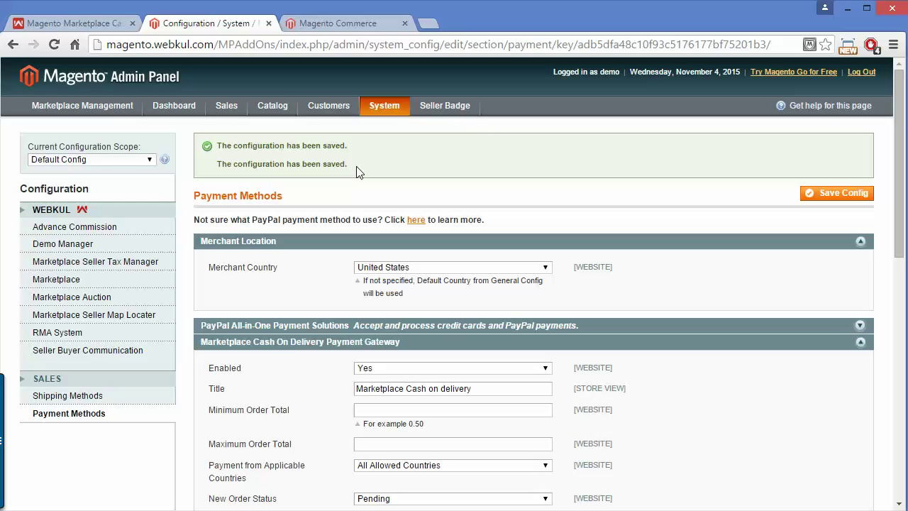
Switch to the seller's Marketplace Cash On Delivery Manager page and go to the new cash on delivery rate form.
{"action": "left_click", "coordinate": [343, 29]}
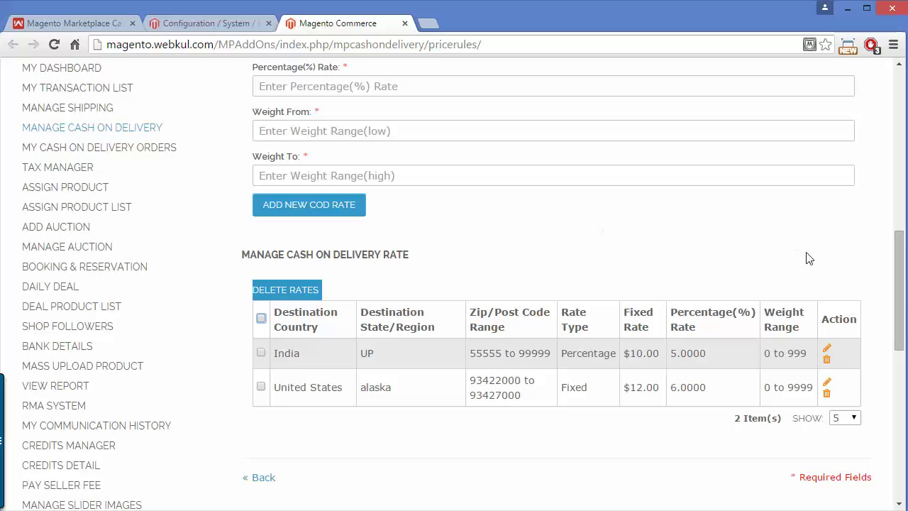
{"action": "left_click_drag", "start_coordinate": [900, 281], "coordinate": [893, 224]}
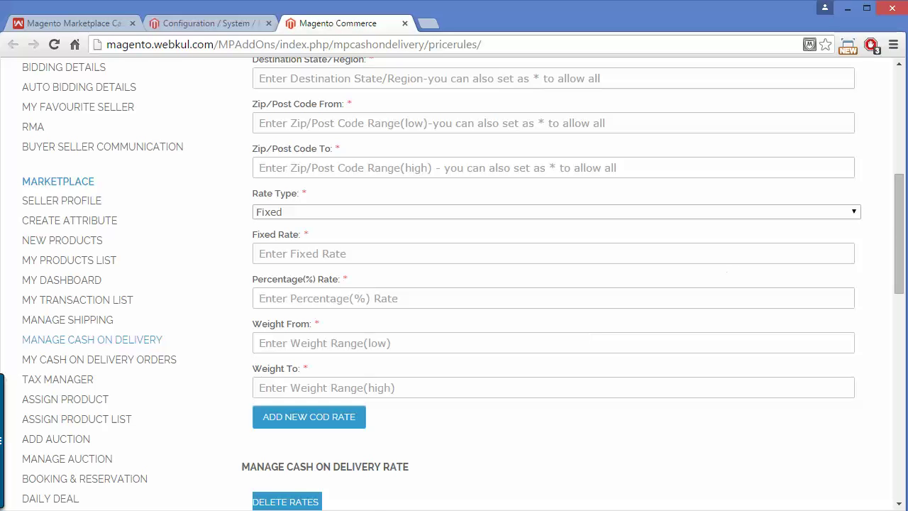
{"action": "left_click_drag", "start_coordinate": [899, 234], "coordinate": [899, 138]}
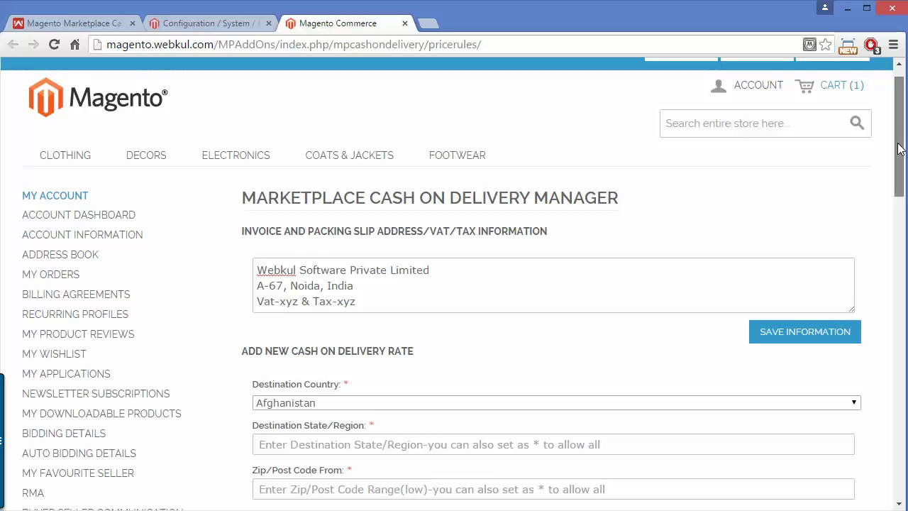
{"action": "left_click_drag", "start_coordinate": [899, 149], "coordinate": [898, 216]}
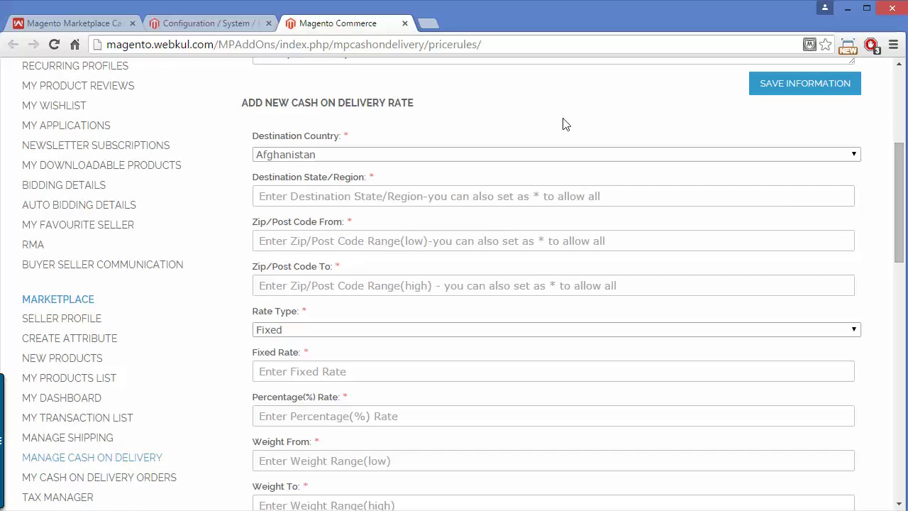
Examine the destination country options and the Destination State/Region field in the new cash on delivery rate form.
{"action": "left_click", "coordinate": [402, 155]}
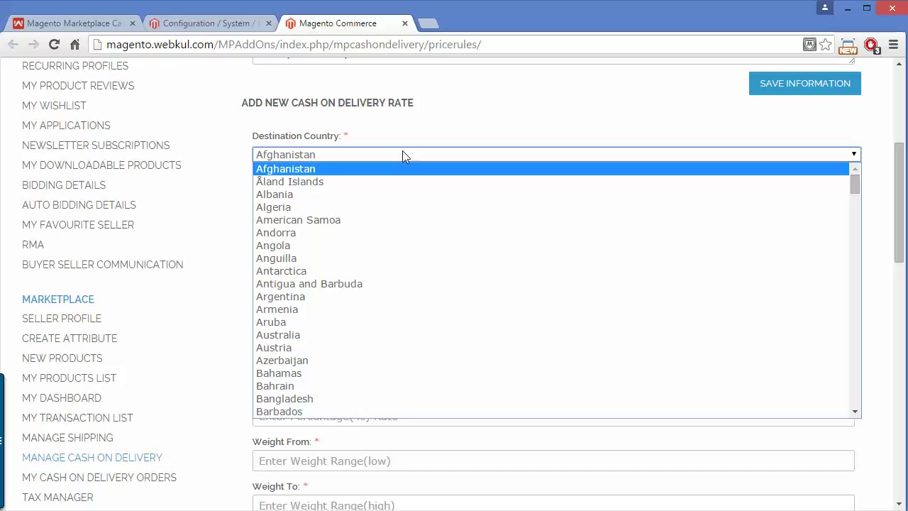
{"action": "left_click", "coordinate": [403, 153]}
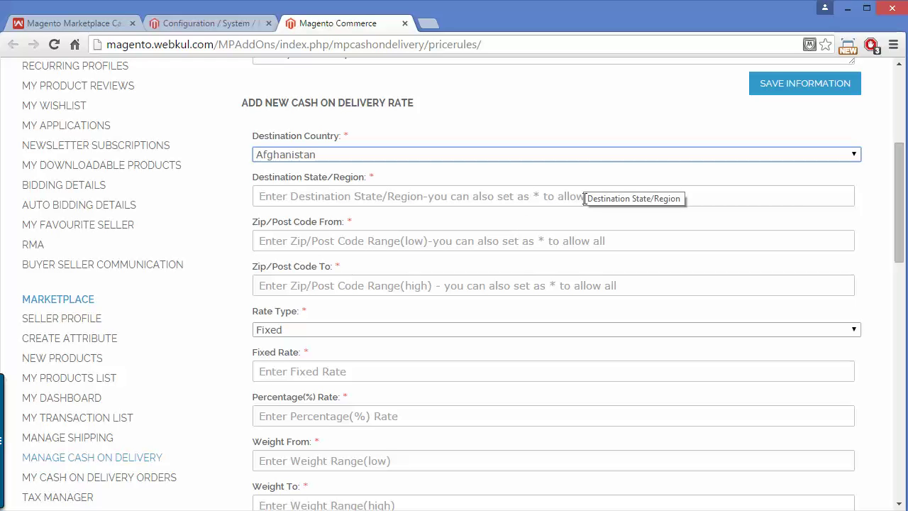
{"action": "left_click", "coordinate": [476, 201]}
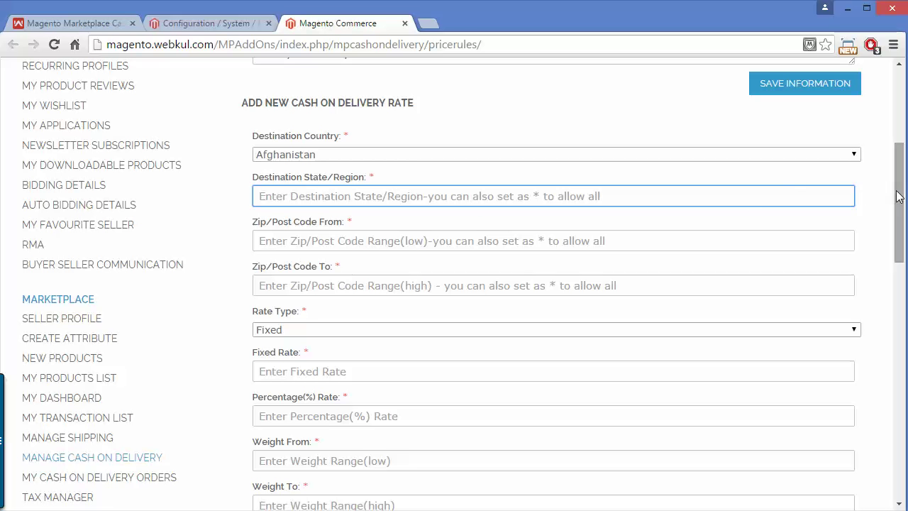
{"action": "scroll", "coordinate": [900, 195], "scroll_direction": "down", "scroll_amount": 2}
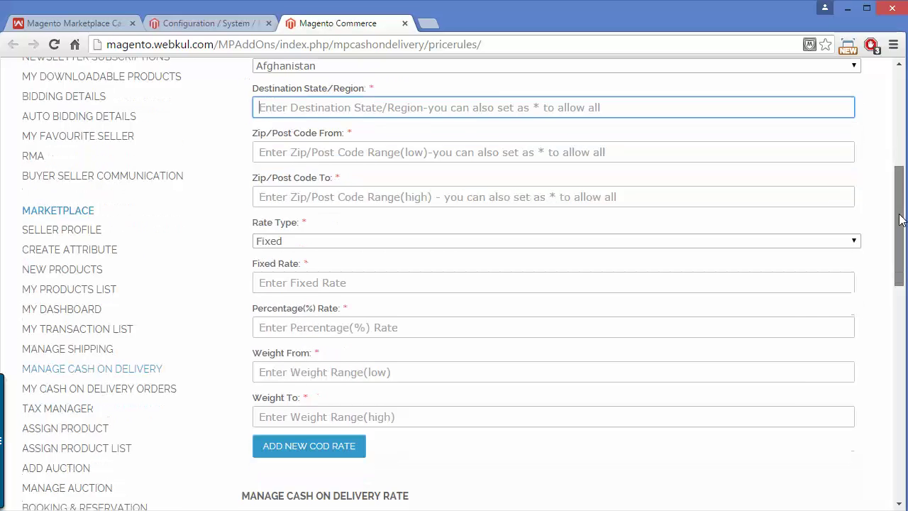
{"action": "left_click", "coordinate": [390, 151]}
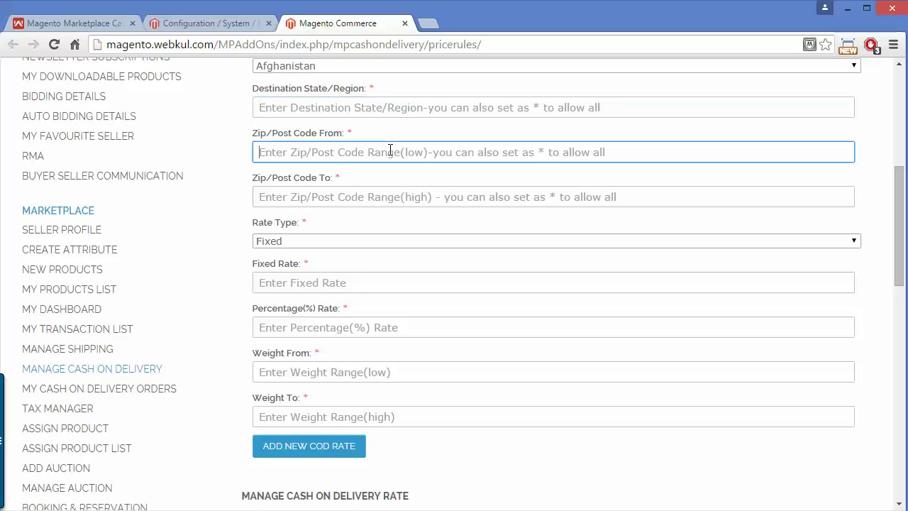
{"action": "type", "text": "201301"}
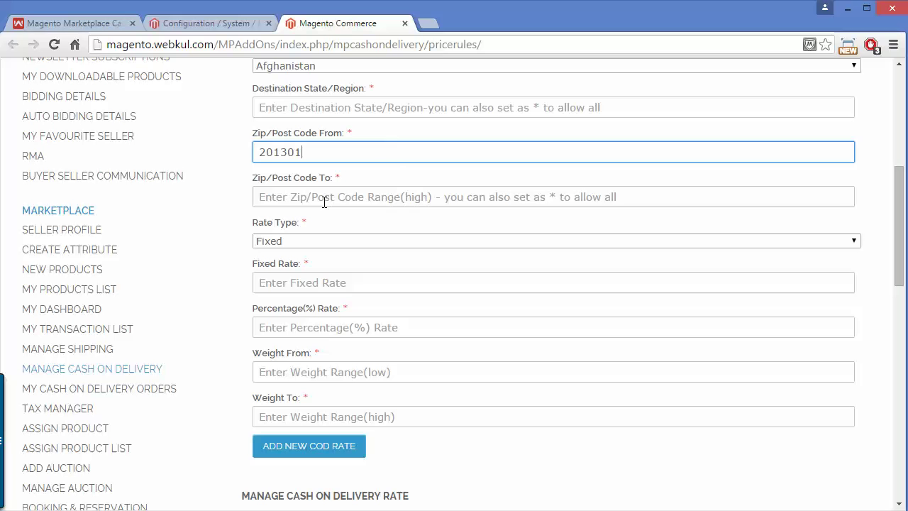
{"action": "left_click", "coordinate": [324, 201]}
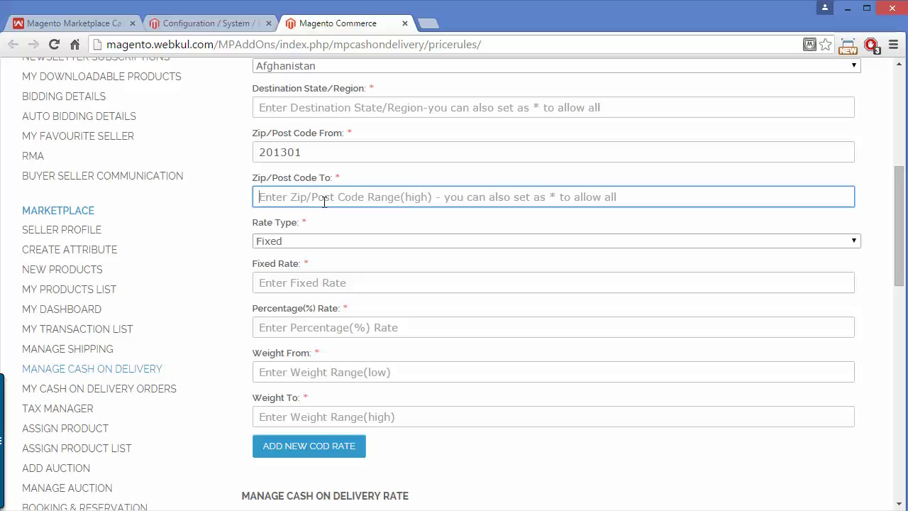
{"action": "type", "text": "20001"}
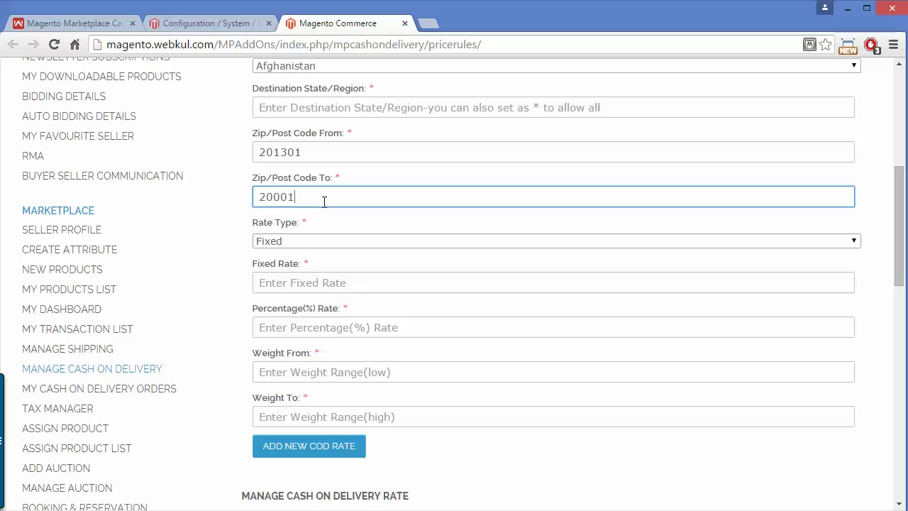
{"action": "key", "text": "BackSpace"}
{"action": "key", "text": "BackSpace"}
{"action": "key", "text": "BackSpace"}
{"action": "key", "text": "BackSpace"}
{"action": "key", "text": "BackSpace"}
{"action": "key", "text": "BackSpace"}
{"action": "key", "text": "BackSpace"}
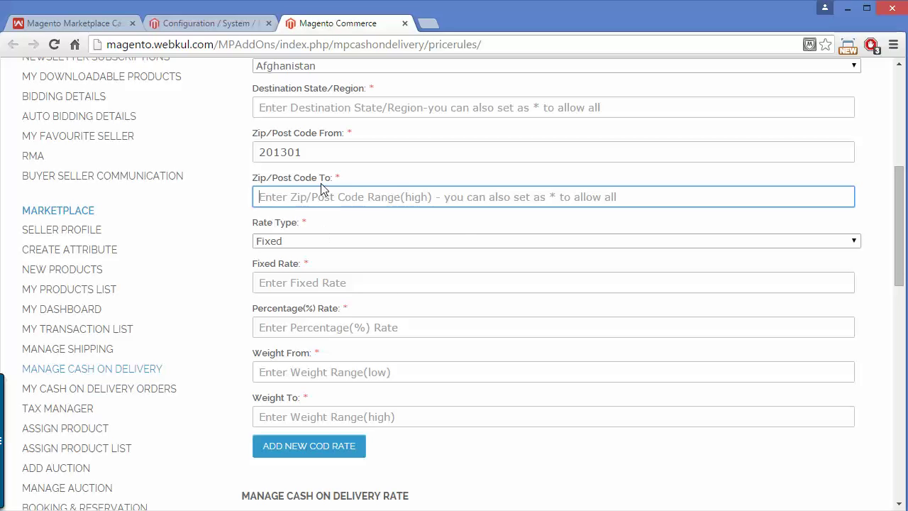
{"action": "left_click", "coordinate": [318, 156]}
{"action": "key", "text": "BackSpace"}
{"action": "key", "text": "BackSpace"}
{"action": "key", "text": "BackSpace"}
{"action": "key", "text": "BackSpace"}
{"action": "key", "text": "BackSpace"}
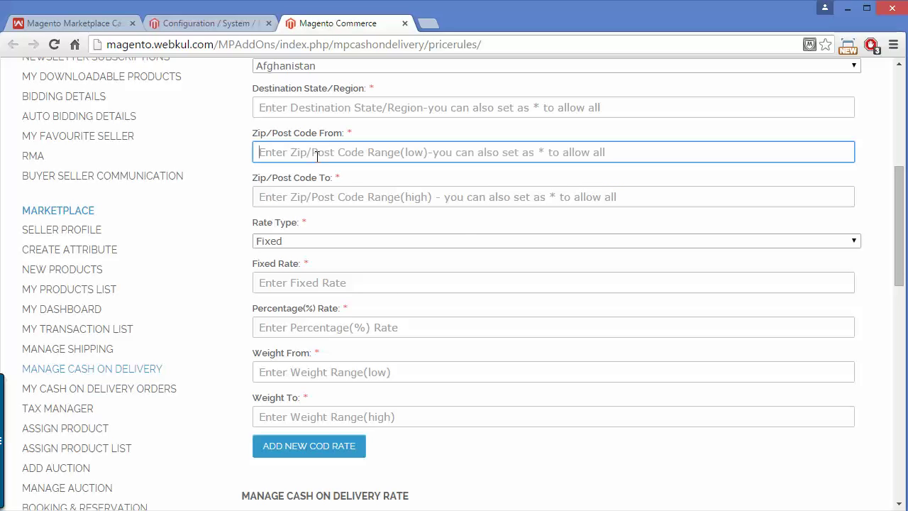
Set the new rate's zip/post code range from 0 to 10032.
{"action": "type", "text": "0"}
{"action": "left_click", "coordinate": [292, 199]}
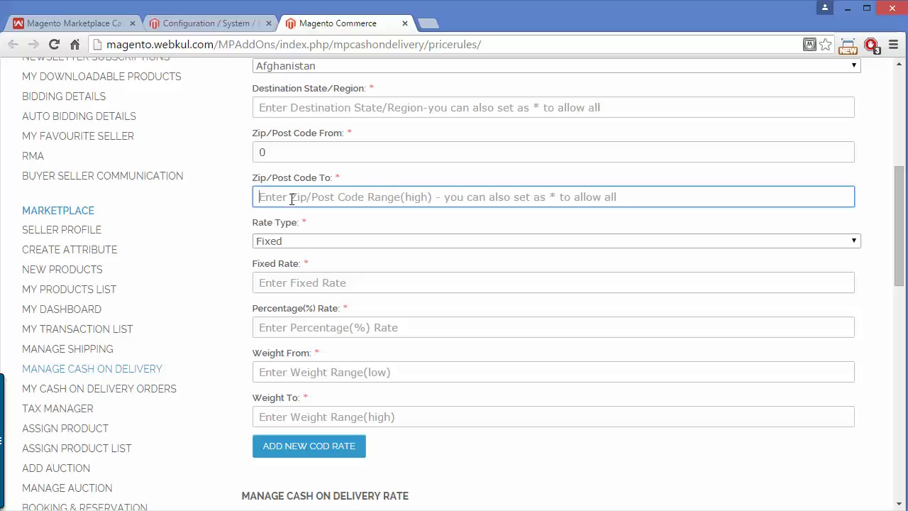
{"action": "type", "text": "100"}
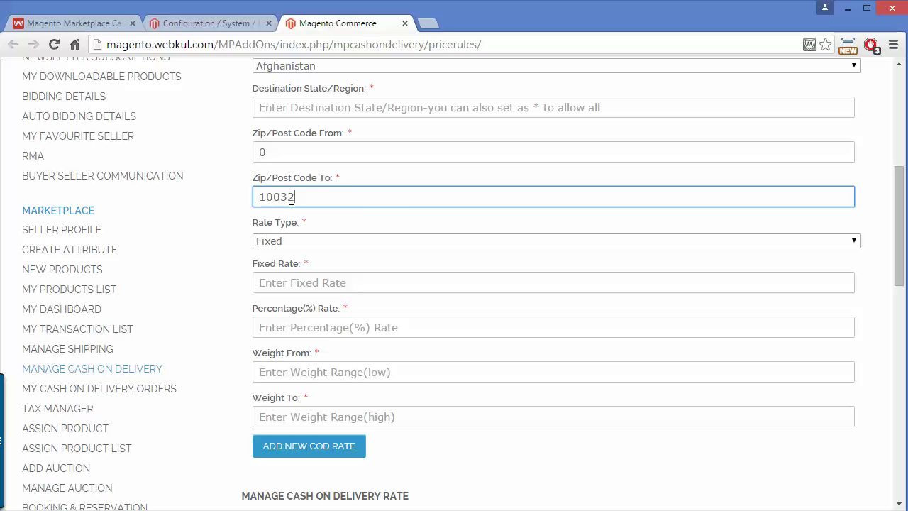
{"action": "type", "text": "32"}
Examine the Rate Type options and the Fixed Rate and Percentage(%) Rate fields in the new cash on delivery rate form.
{"action": "left_click", "coordinate": [295, 240]}
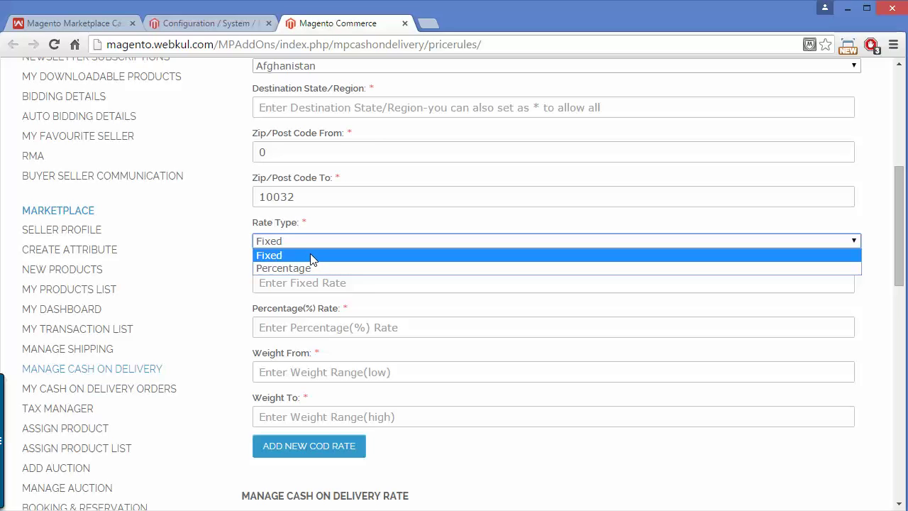
{"action": "left_click", "coordinate": [229, 239]}
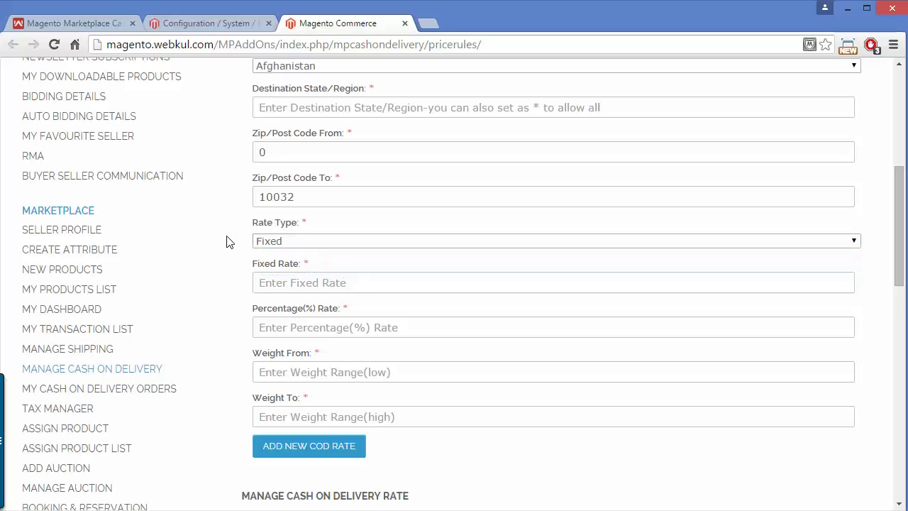
{"action": "left_click", "coordinate": [269, 284]}
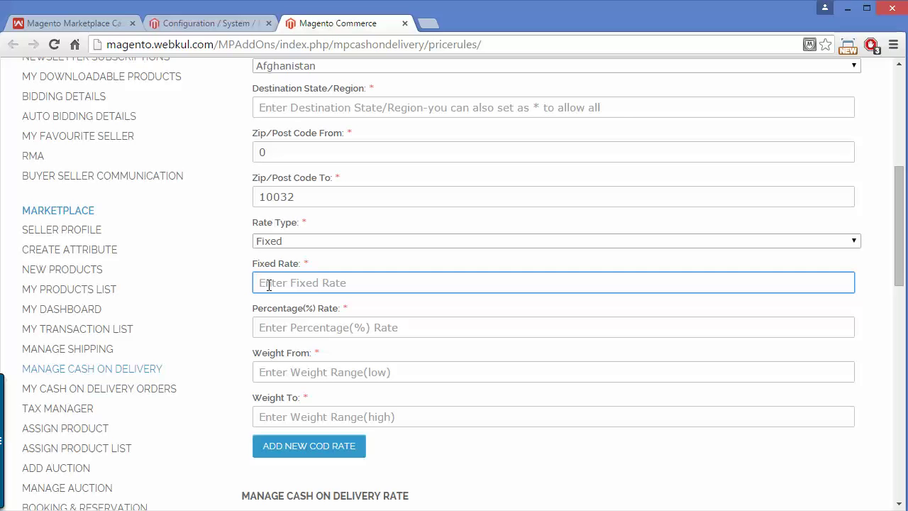
{"action": "left_click", "coordinate": [277, 327]}
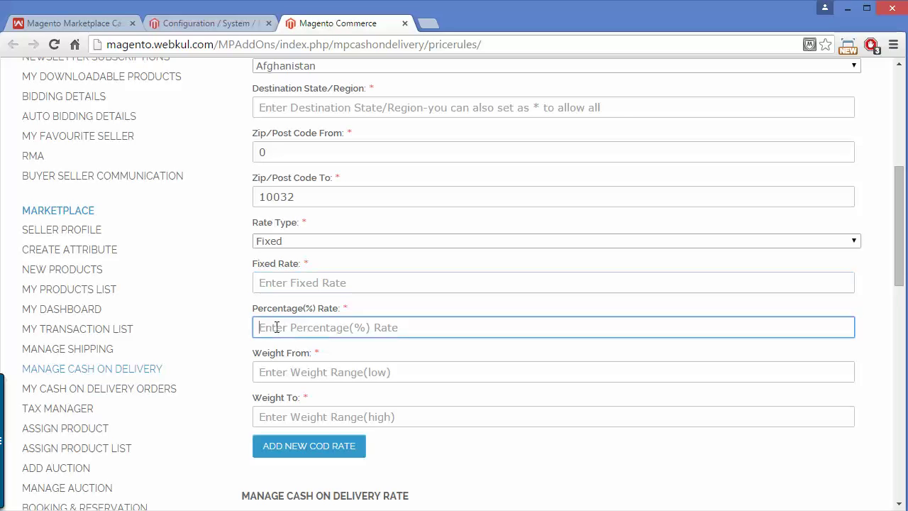
Set the new rate's weight range from 0 to 2000.
{"action": "left_click", "coordinate": [281, 379]}
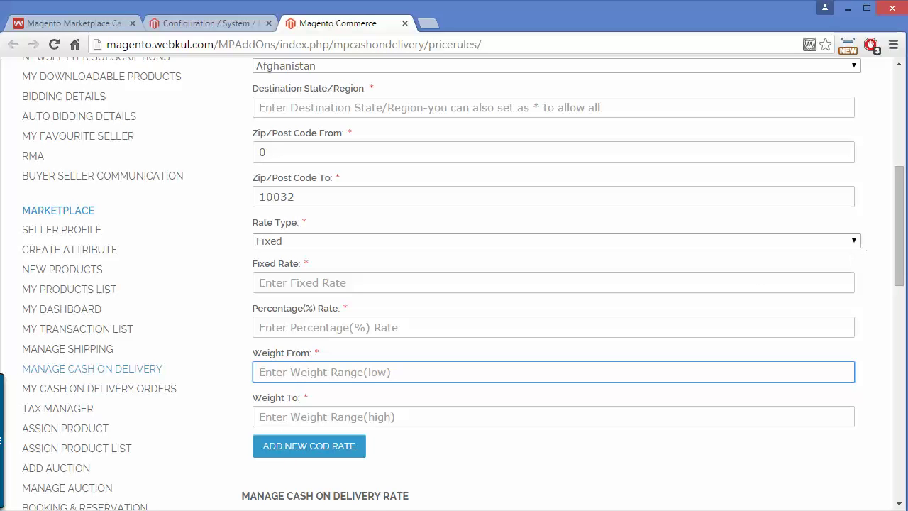
{"action": "left_click_drag", "start_coordinate": [901, 218], "coordinate": [901, 278]}
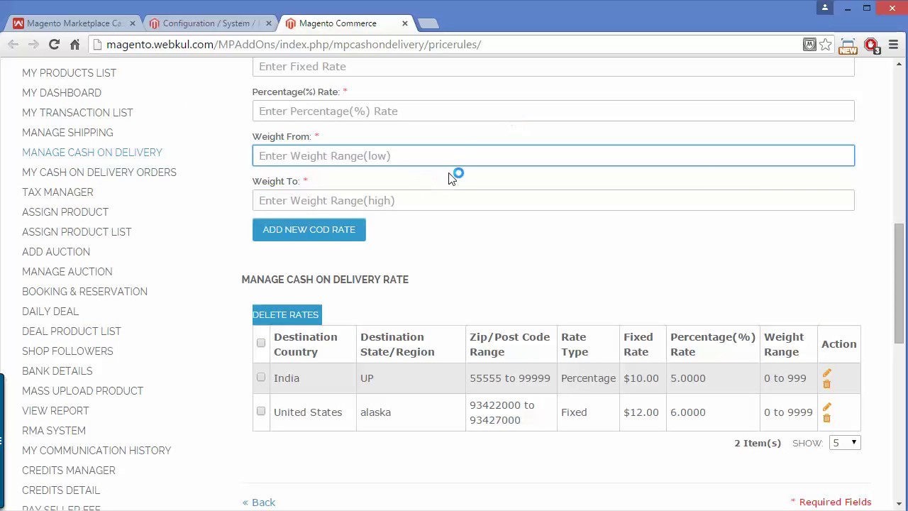
{"action": "type", "text": "0"}
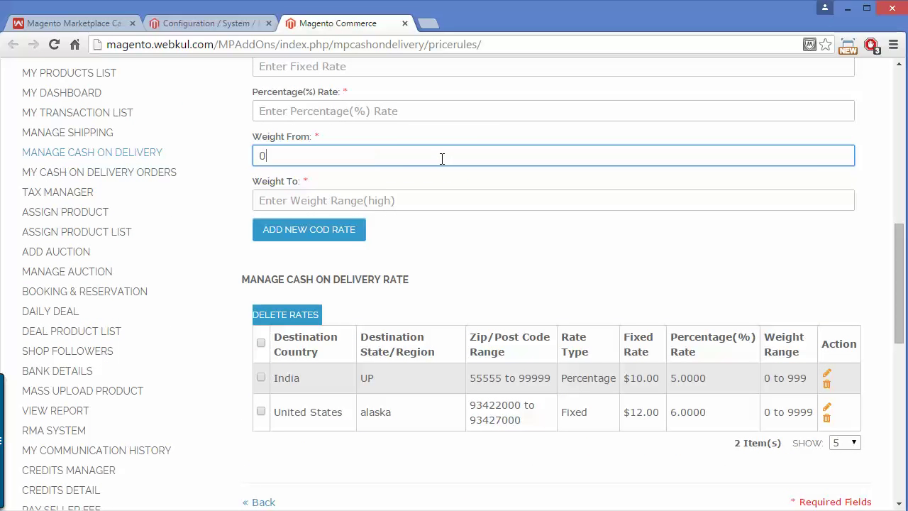
{"action": "left_click", "coordinate": [416, 200]}
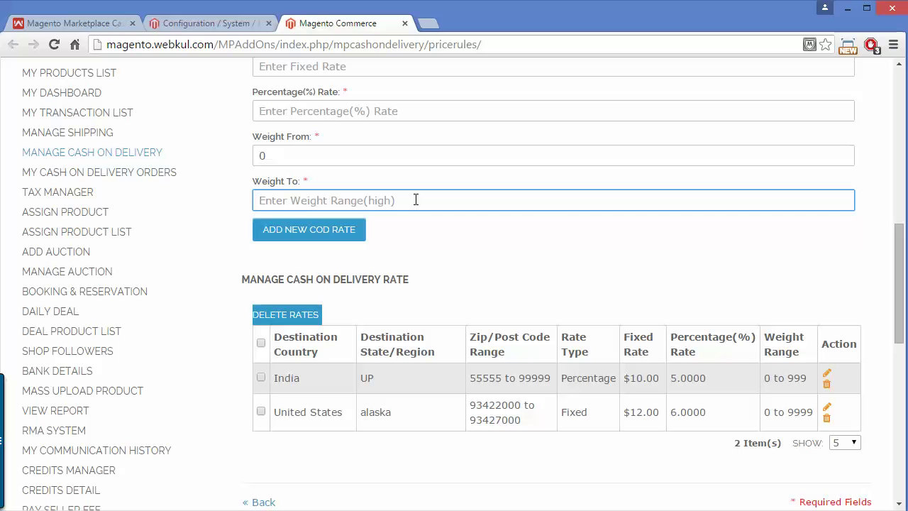
{"action": "type", "text": "20000"}
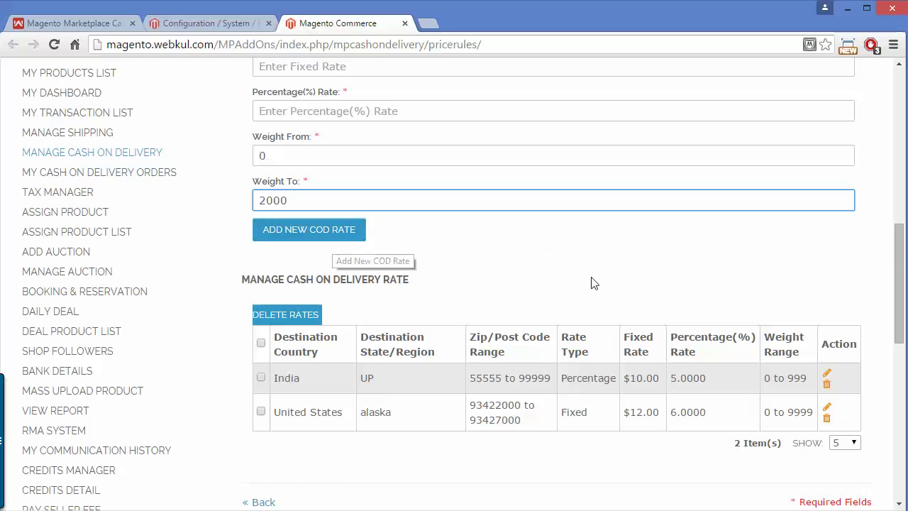
Open the existing United States rate for alaska for editing and review its fields in the update form.
{"action": "mouse_move", "coordinate": [901, 271]}
{"action": "left_mouse_down"}
{"action": "mouse_move", "coordinate": [898, 241]}
{"action": "mouse_move", "coordinate": [896, 272]}
{"action": "left_mouse_up"}
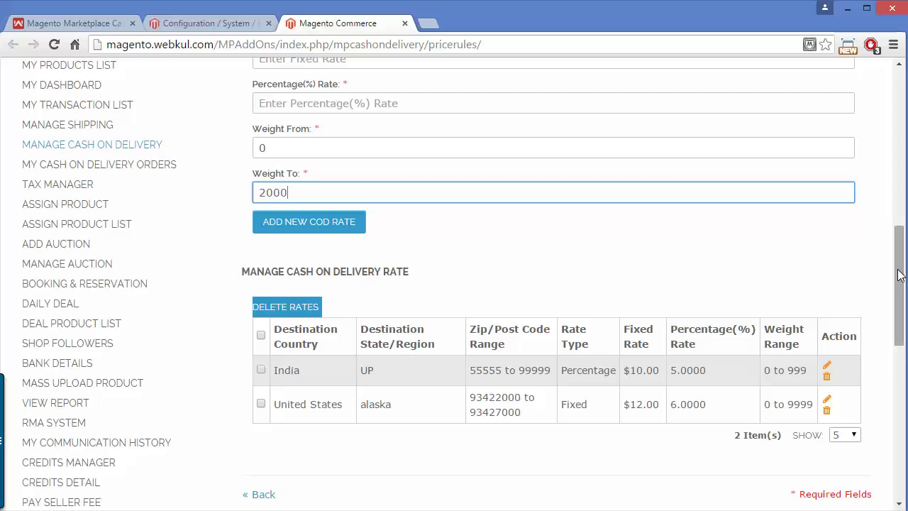
{"action": "left_click_drag", "start_coordinate": [898, 273], "coordinate": [898, 306]}
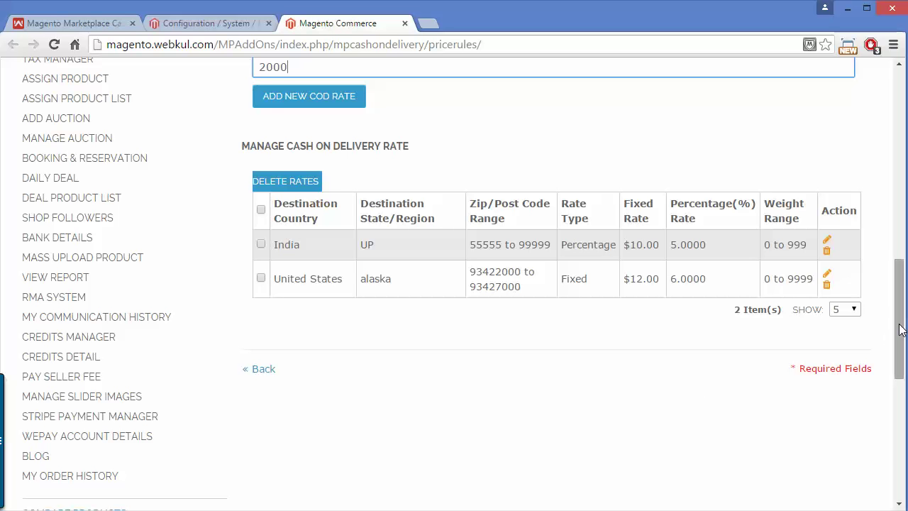
{"action": "left_click", "coordinate": [829, 272]}
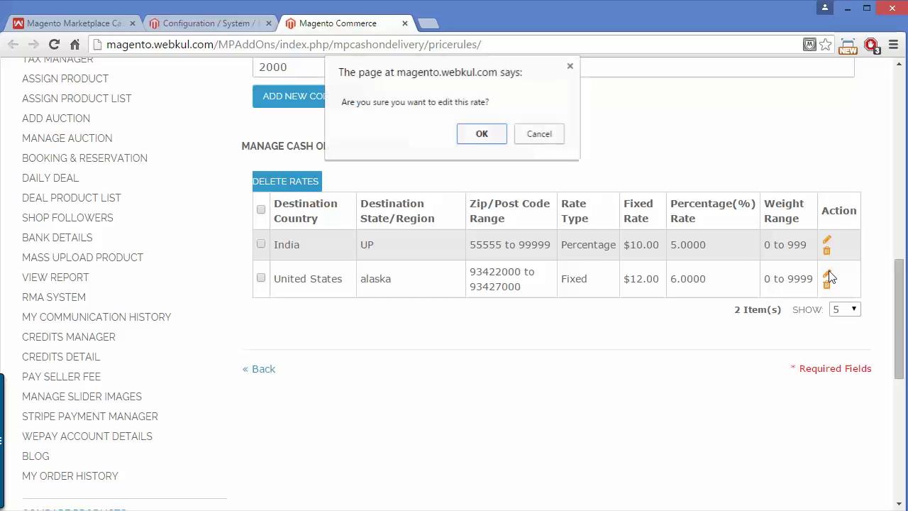
{"action": "left_click", "coordinate": [480, 134]}
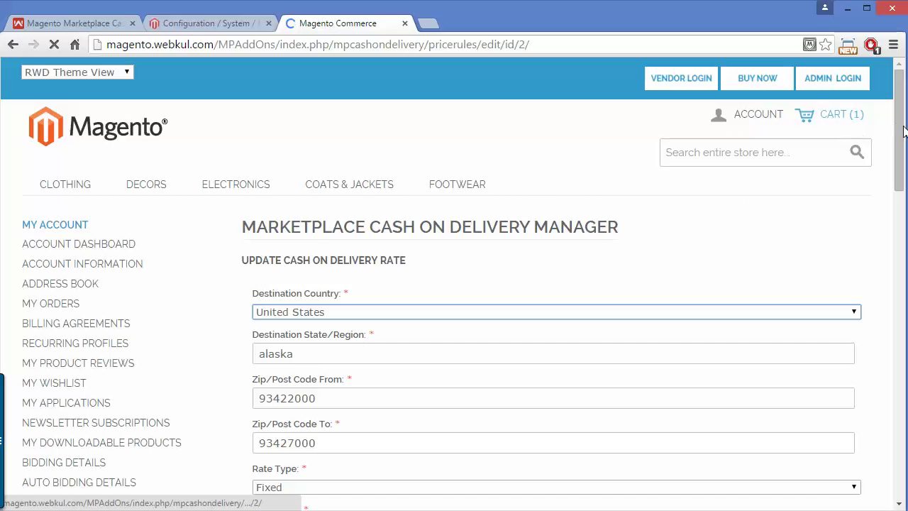
{"action": "left_click_drag", "start_coordinate": [904, 131], "coordinate": [904, 194]}
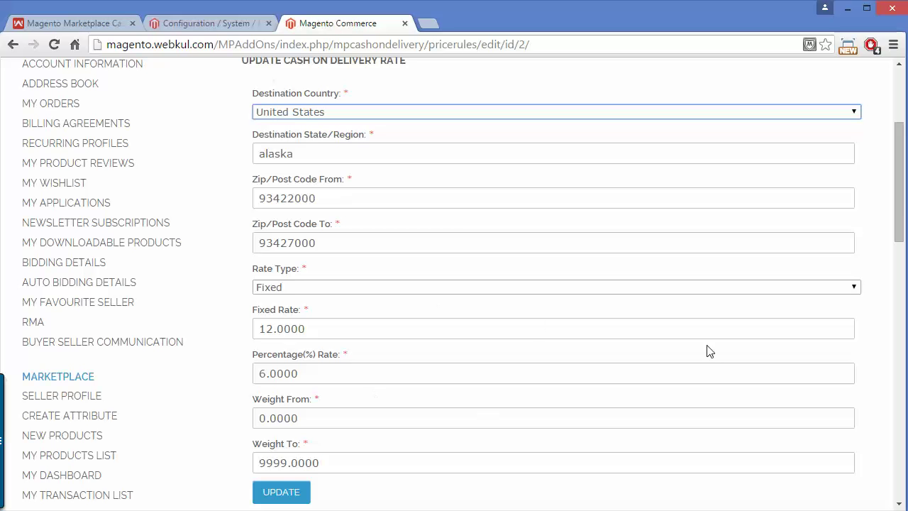
{"action": "left_click_drag", "start_coordinate": [895, 202], "coordinate": [893, 246]}
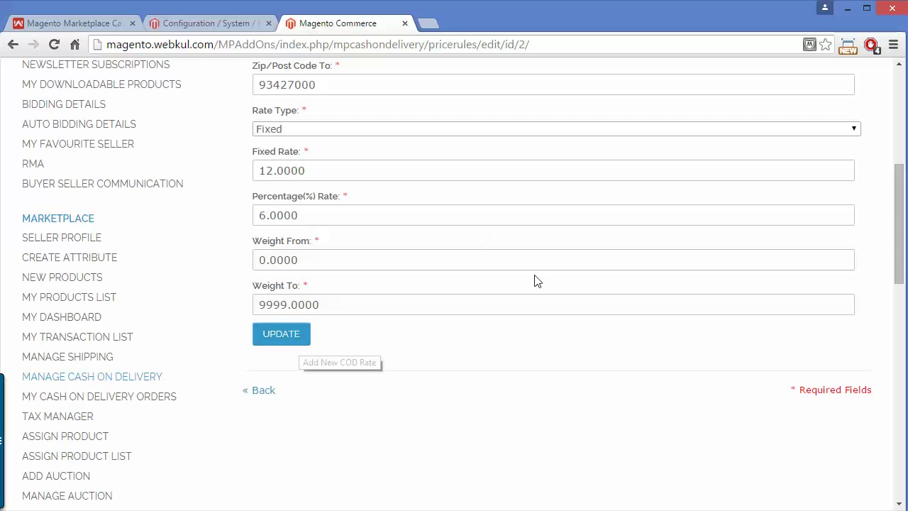
{"action": "left_click_drag", "start_coordinate": [895, 232], "coordinate": [895, 139]}
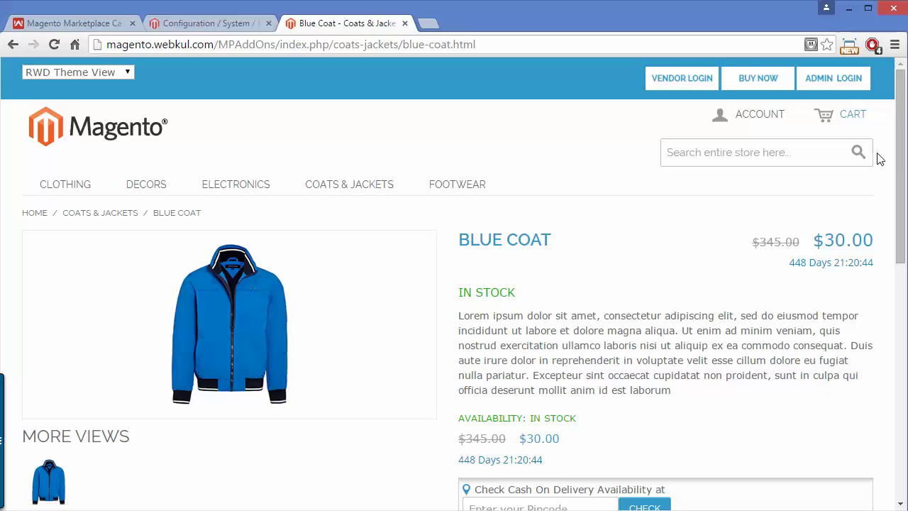
Check cash on delivery availability for the Blue Coat at pincode 201301.
{"action": "left_click_drag", "start_coordinate": [899, 166], "coordinate": [899, 224]}
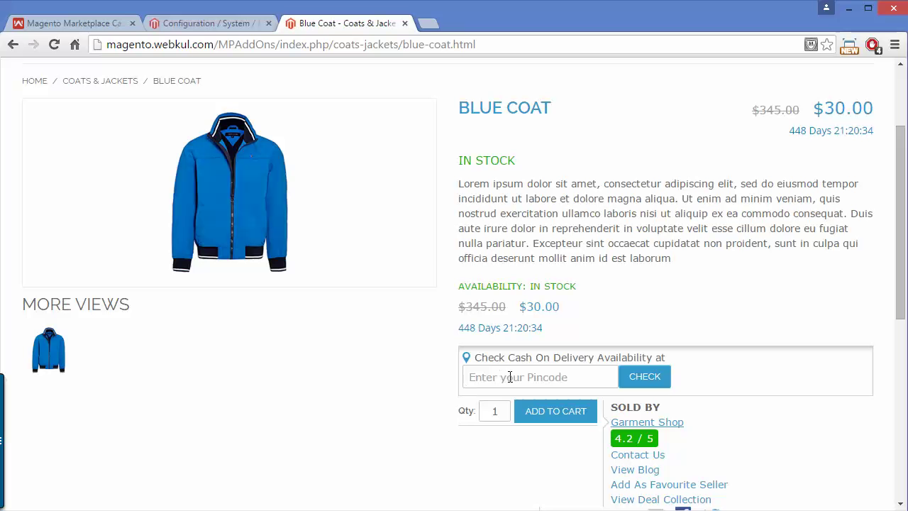
{"action": "left_click", "coordinate": [509, 376]}
{"action": "type", "text": "20130"}
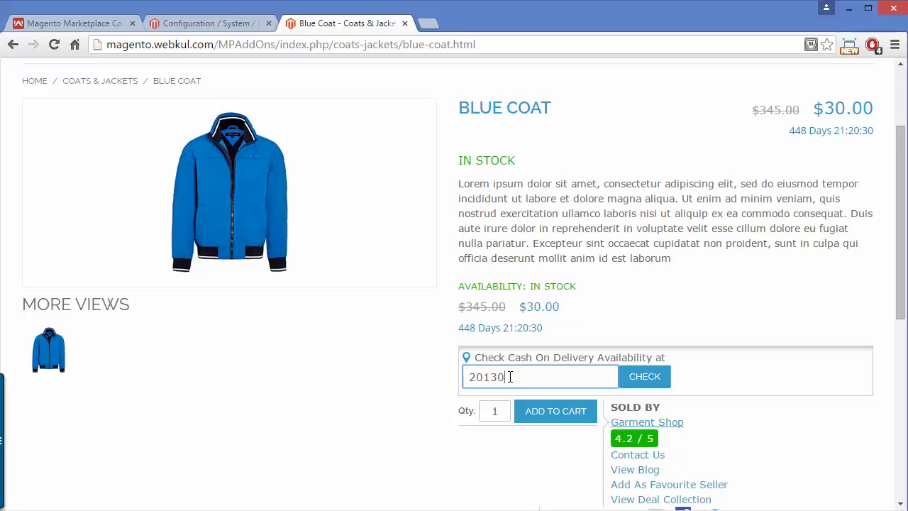
{"action": "type", "text": "01"}
{"action": "left_click", "coordinate": [643, 380]}
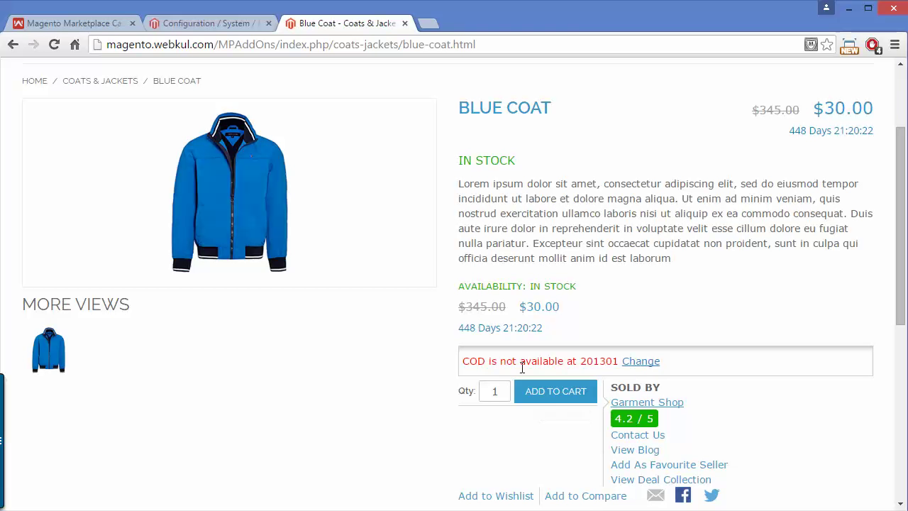
Change the pincode to 55555 and check the Blue Coat's cash on delivery availability there.
{"action": "left_click", "coordinate": [634, 364]}
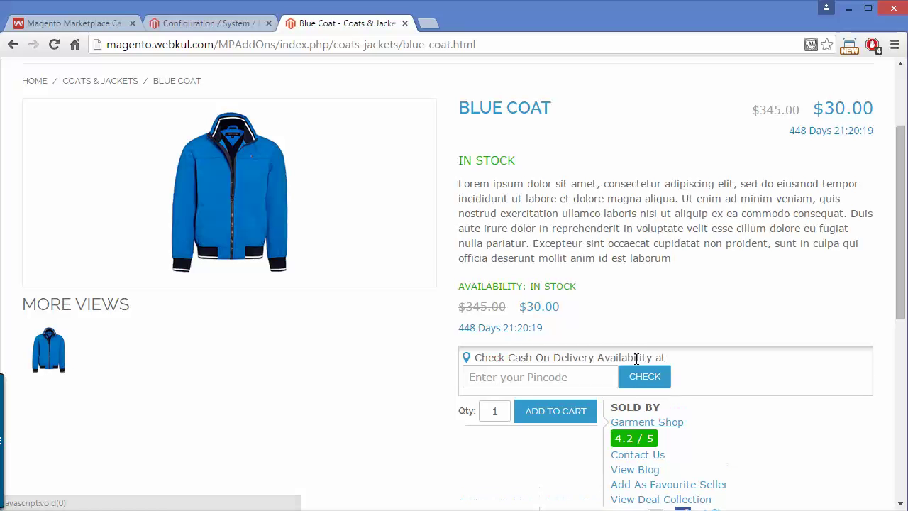
{"action": "left_click", "coordinate": [531, 380]}
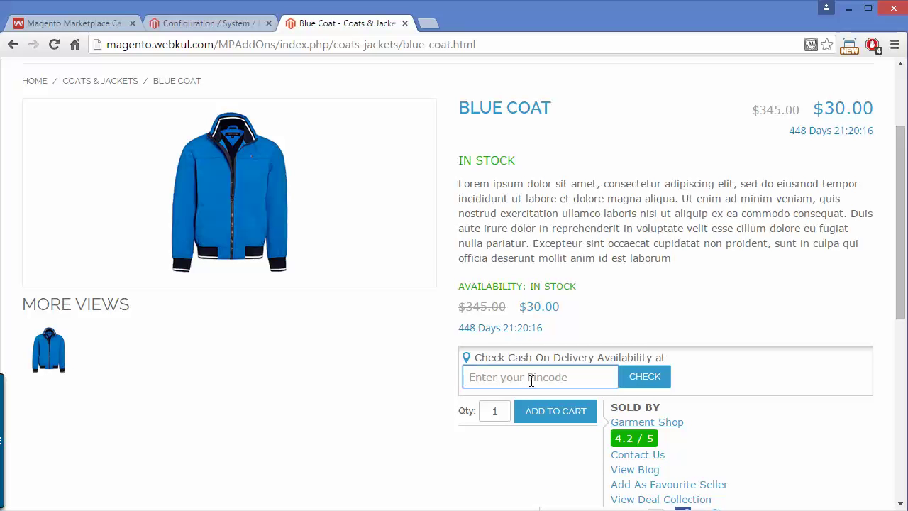
{"action": "type", "text": "55555"}
{"action": "left_click", "coordinate": [642, 376]}
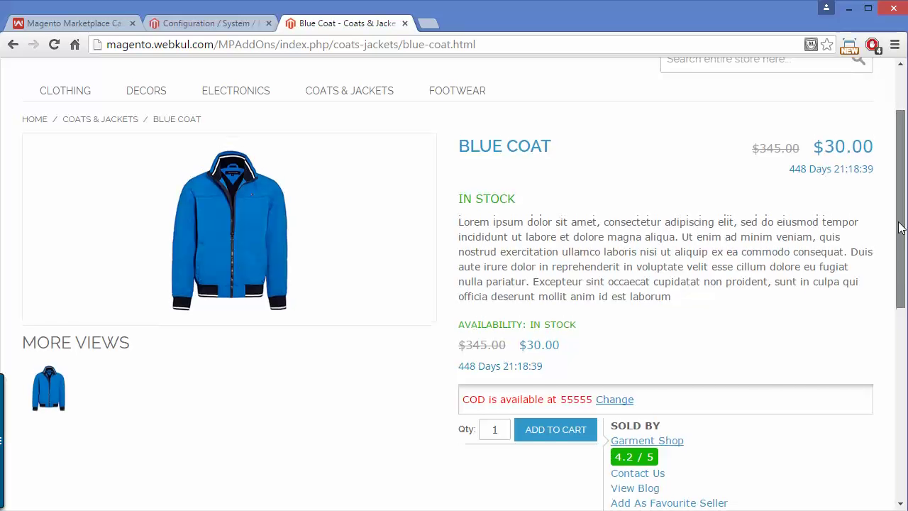
Add one Blue Coat to the cart and proceed to checkout.
{"action": "scroll", "coordinate": [895, 213], "scroll_direction": "up", "scroll_amount": 2}
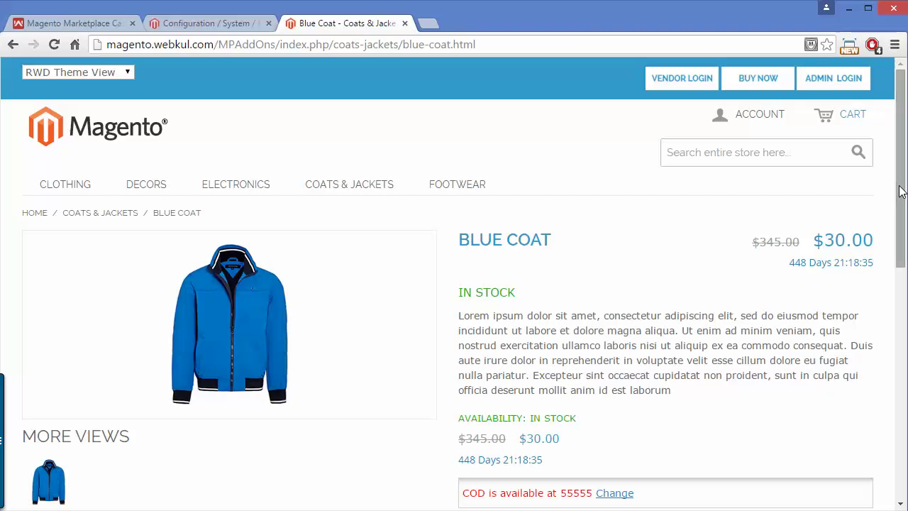
{"action": "left_click_drag", "start_coordinate": [899, 192], "coordinate": [904, 298]}
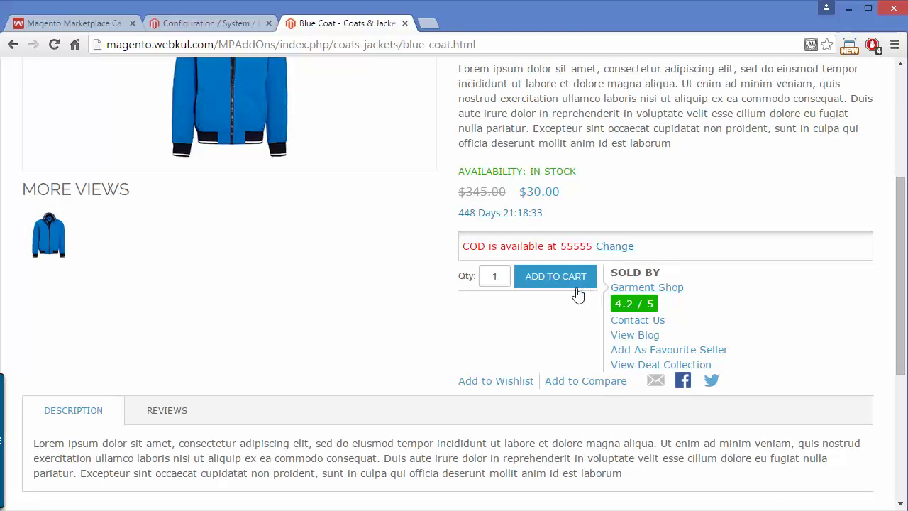
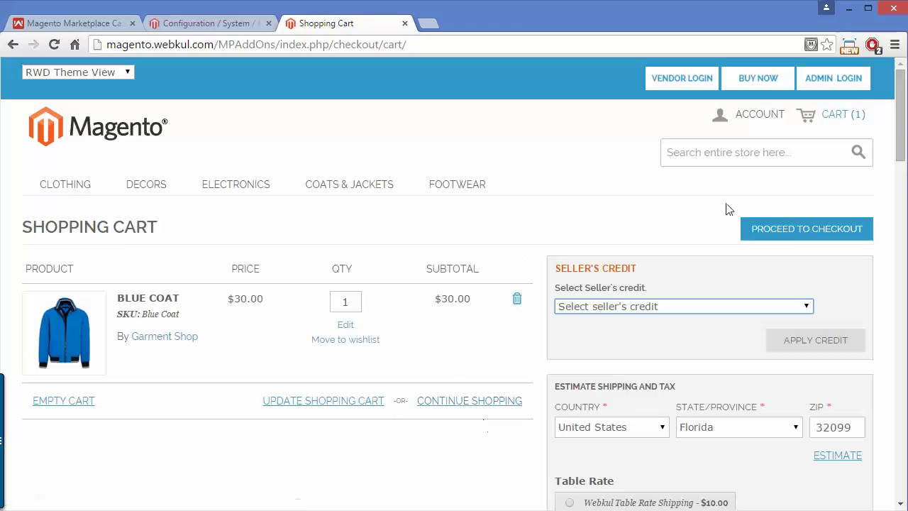
{"action": "left_click", "coordinate": [790, 234]}
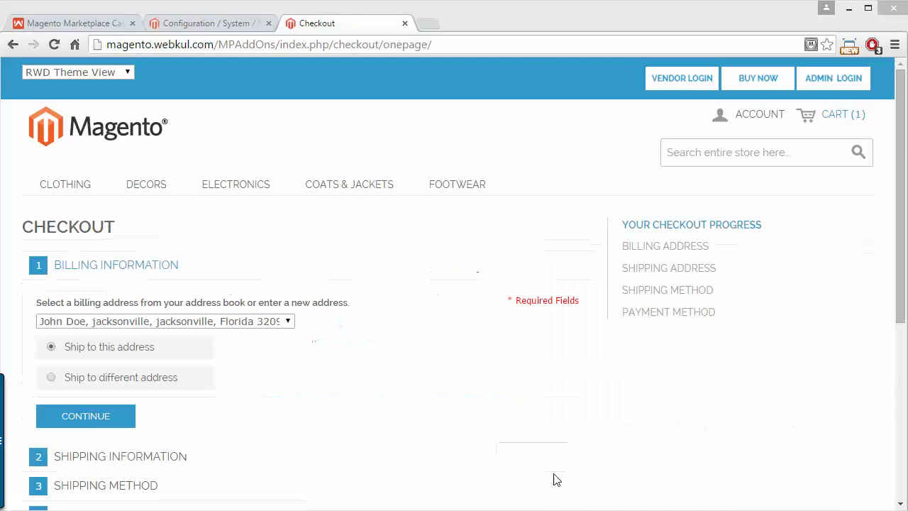
Continue from the billing information with shipping to a different address, and choose New Address as the shipping address.
{"action": "left_click", "coordinate": [70, 376]}
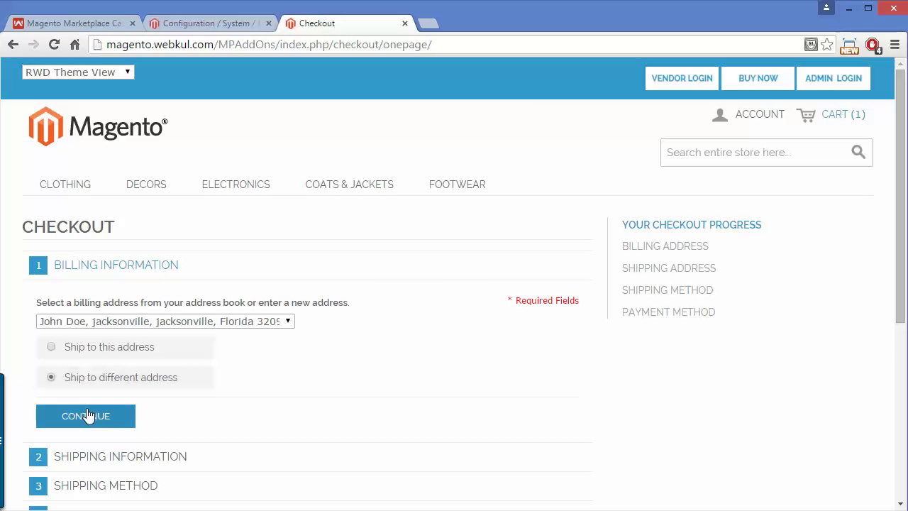
{"action": "left_click", "coordinate": [86, 415]}
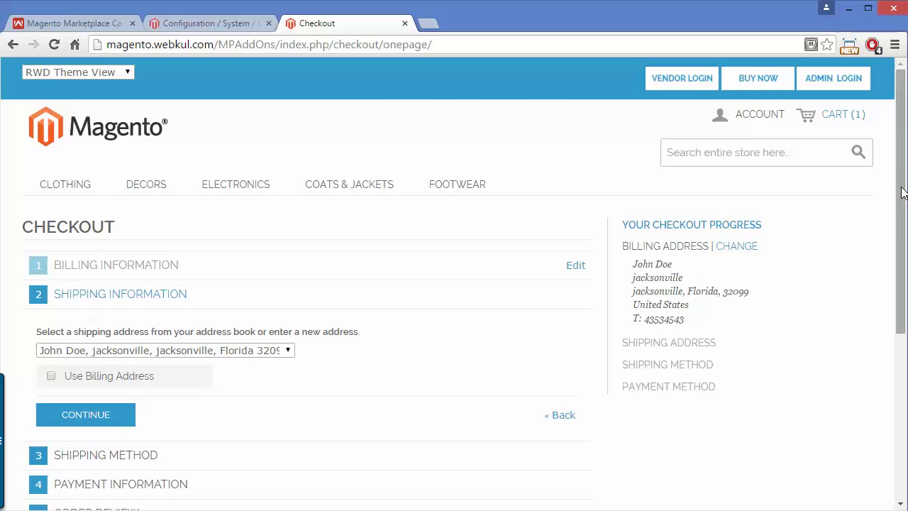
{"action": "left_click_drag", "start_coordinate": [899, 189], "coordinate": [899, 259]}
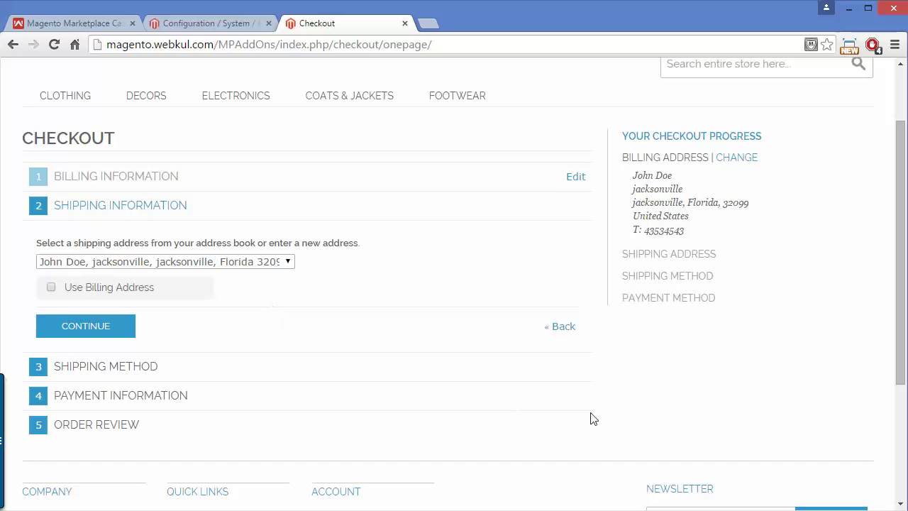
{"action": "key", "text": "Down"}
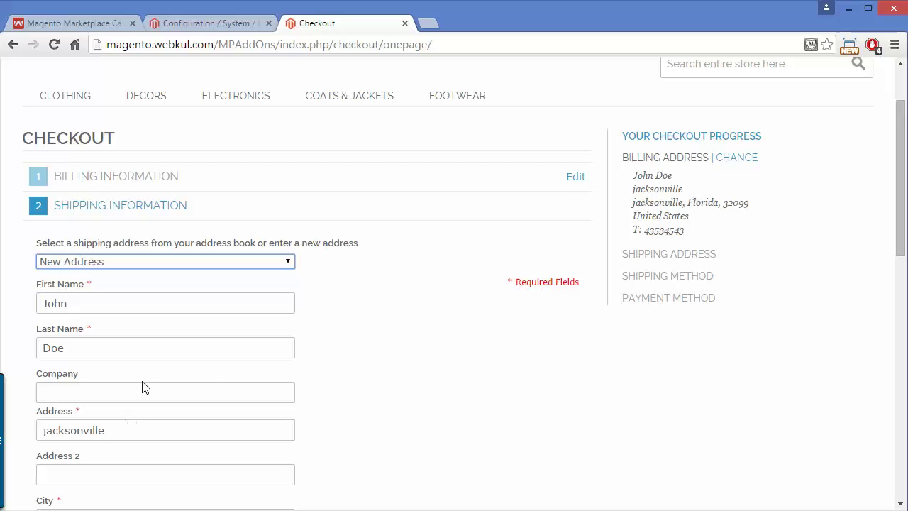
Fill in the new shipping address's company as webkul and set its zip to 55555.
{"action": "left_click", "coordinate": [215, 391]}
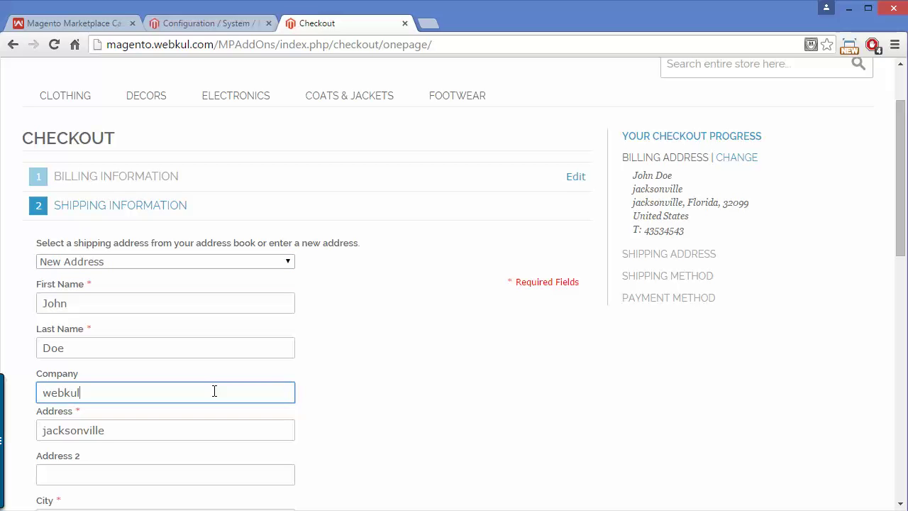
{"action": "scroll", "coordinate": [903, 176], "scroll_direction": "down", "scroll_amount": 3}
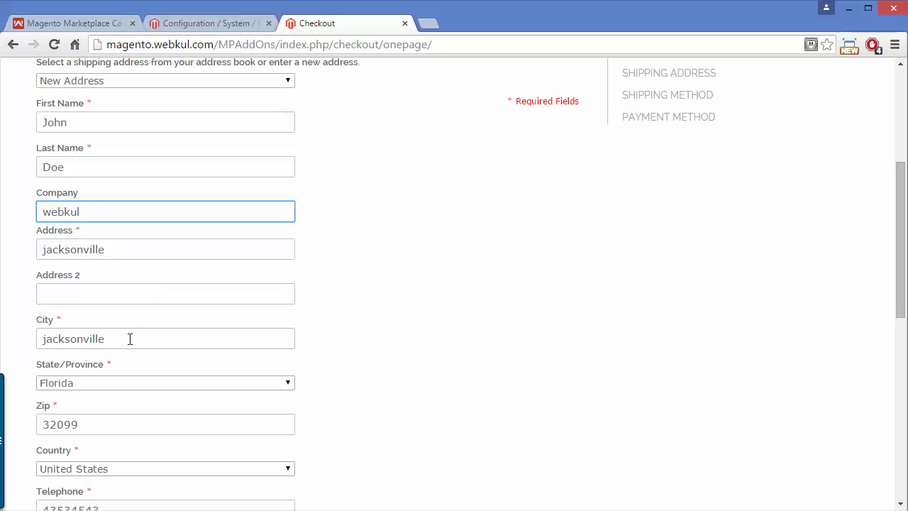
{"action": "left_click", "coordinate": [107, 423]}
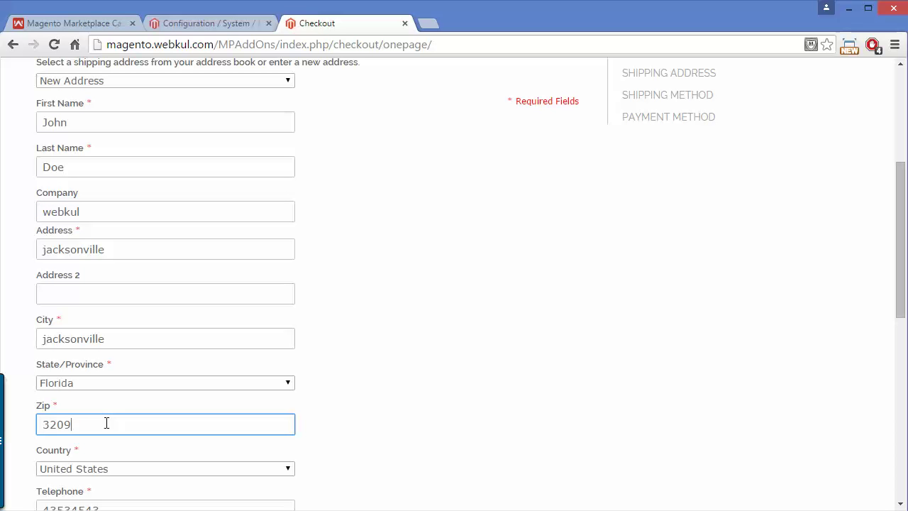
{"action": "key", "text": "BackSpace"}
{"action": "key", "text": "BackSpace"}
{"action": "key", "text": "BackSpace"}
{"action": "key", "text": "BackSpace"}
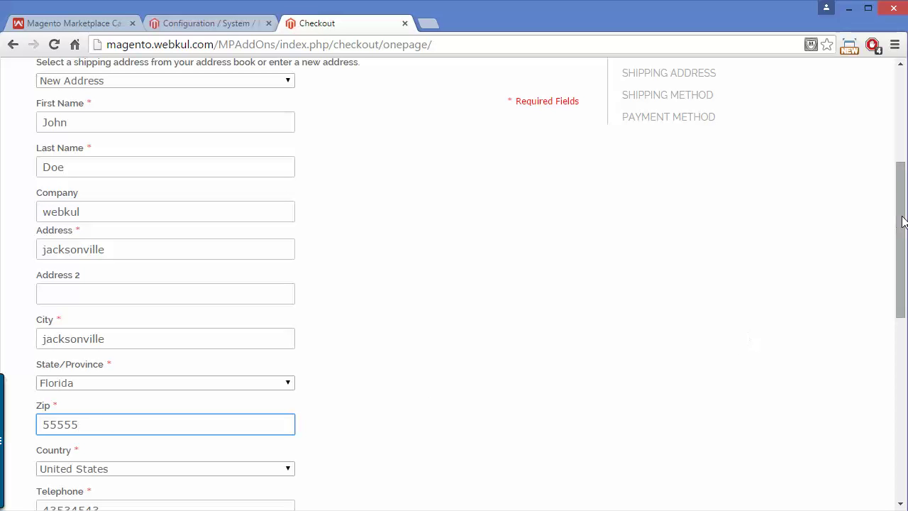
{"action": "left_click_drag", "start_coordinate": [903, 222], "coordinate": [891, 301]}
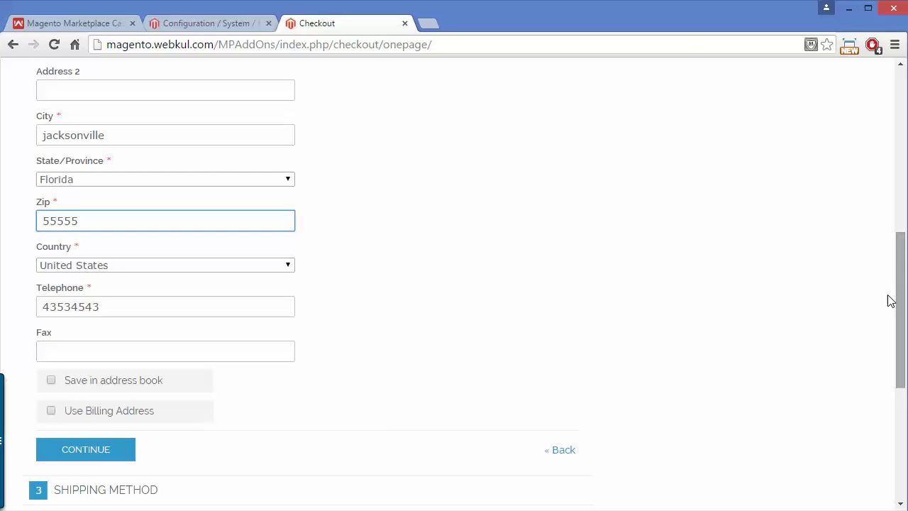
Submit the new shipping address and continue through the Flat Rate shipping method to the payment options.
{"action": "left_click", "coordinate": [51, 381]}
{"action": "left_click", "coordinate": [51, 381]}
{"action": "left_click", "coordinate": [97, 449]}
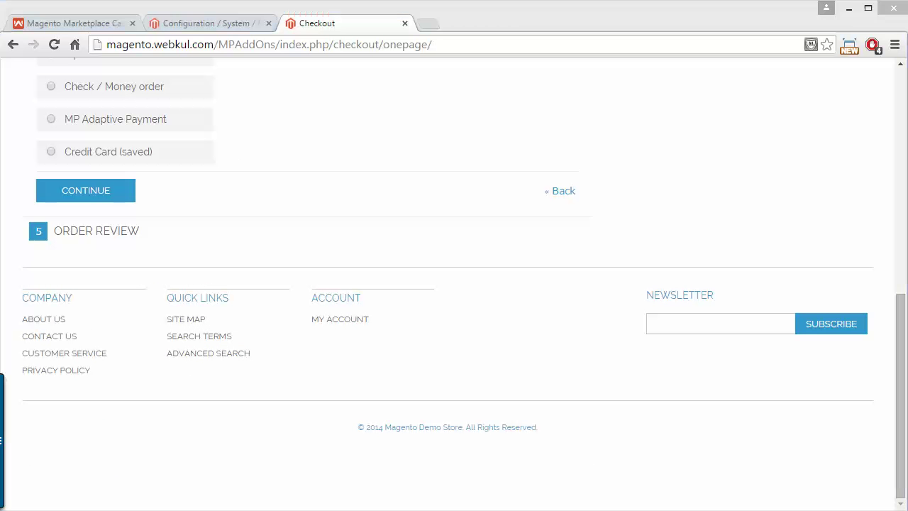
Choose MP Cash On Delivery as the payment method and continue towards the order review.
{"action": "scroll", "coordinate": [534, 480], "scroll_direction": "up", "scroll_amount": 3}
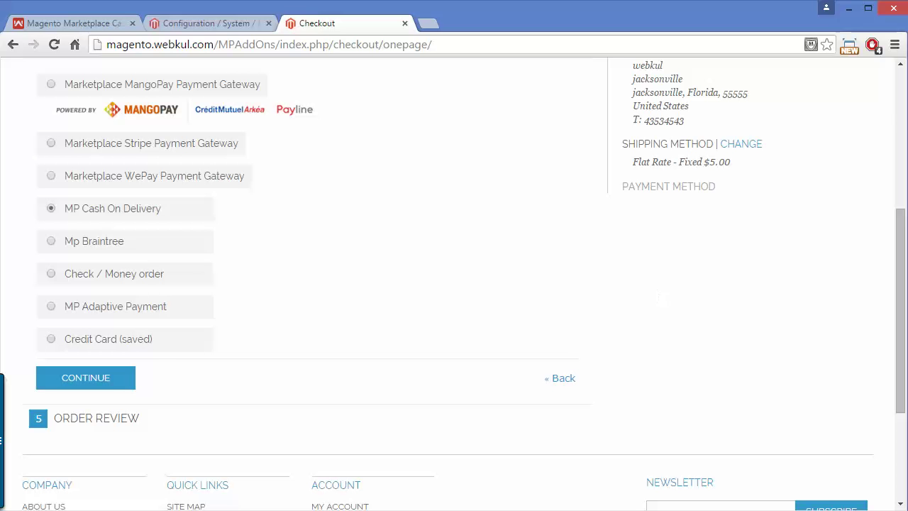
{"action": "left_click", "coordinate": [108, 381]}
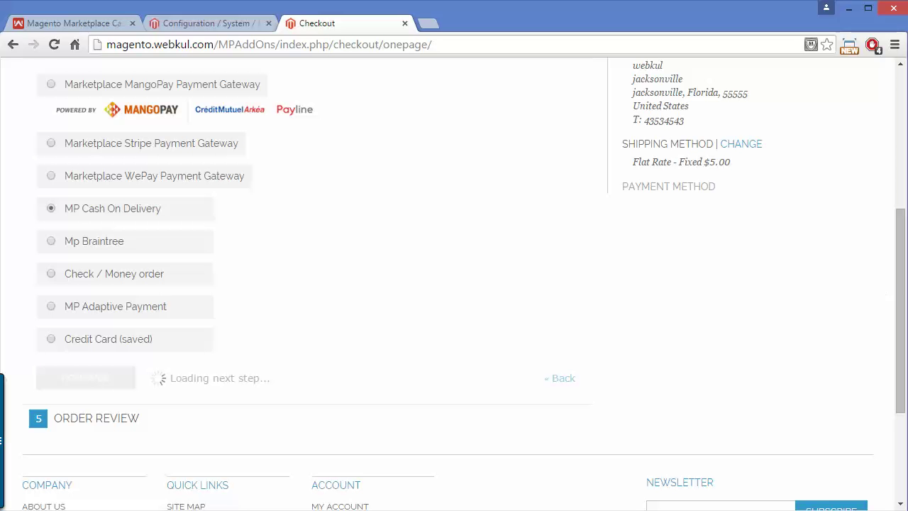
{"action": "left_click_drag", "start_coordinate": [902, 296], "coordinate": [894, 146]}
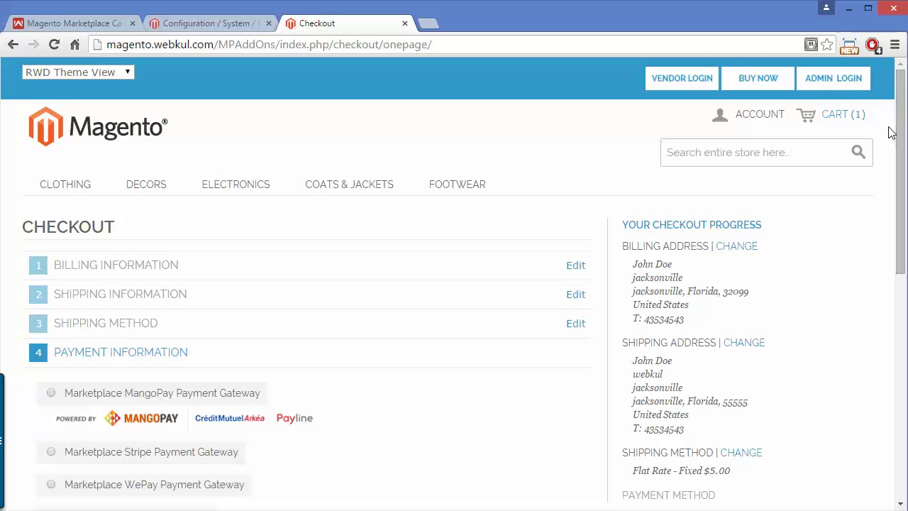
Reload the checkout page and return to the Magento Marketplace Cash On Delivery product page on the Webkul store.
{"action": "key", "text": "F5"}
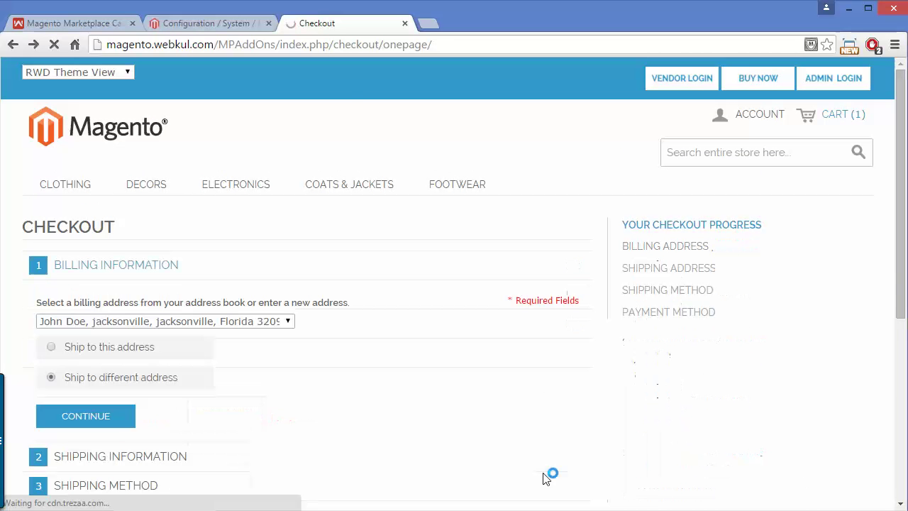
{"action": "left_click", "coordinate": [193, 27]}
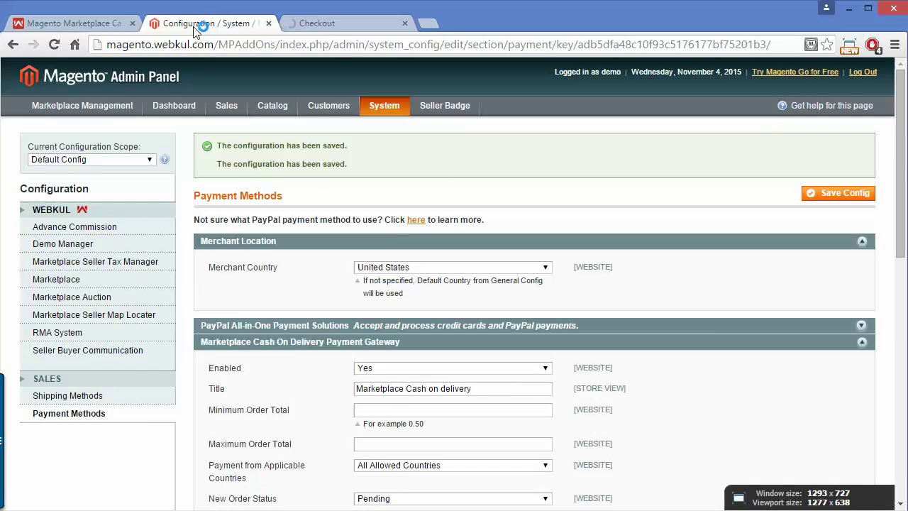
{"action": "left_click", "coordinate": [91, 26]}
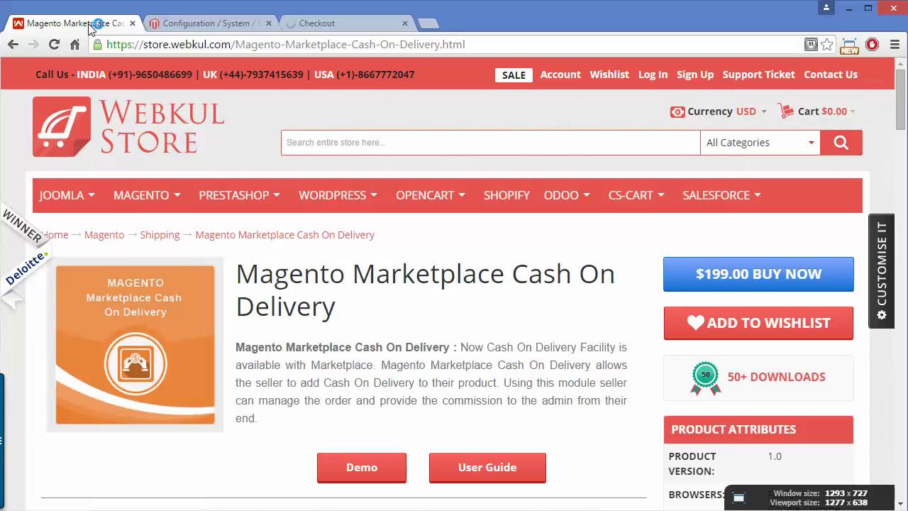